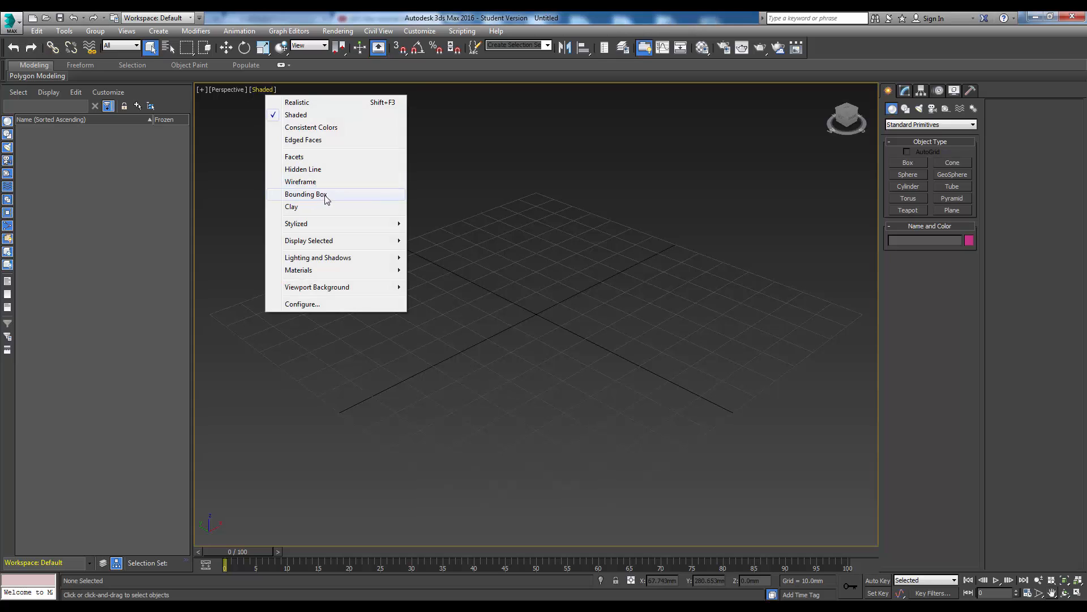
- Turn on edged faces and create a box about 112 x 68 x 31 mm with 10 length, 6 width and 6 height segments
click(314, 141)
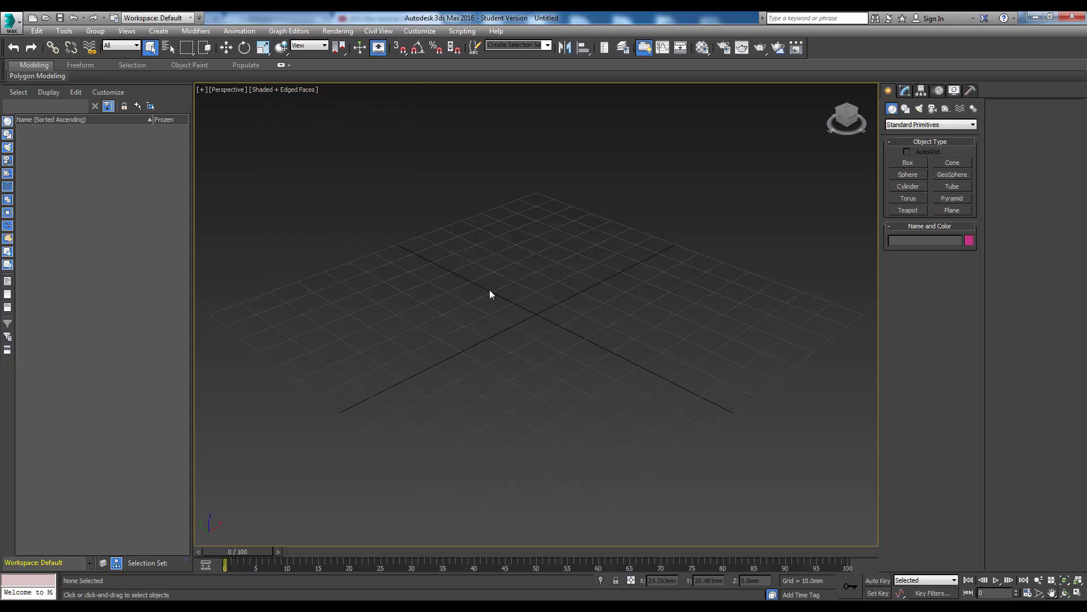
click(159, 30)
mouse_move(189, 45)
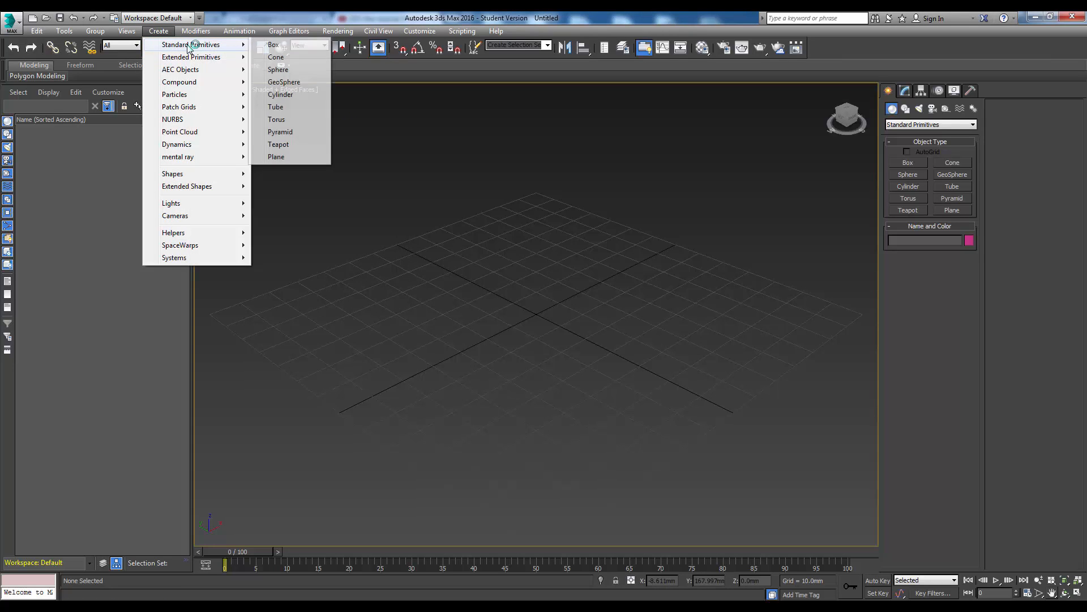
click(294, 45)
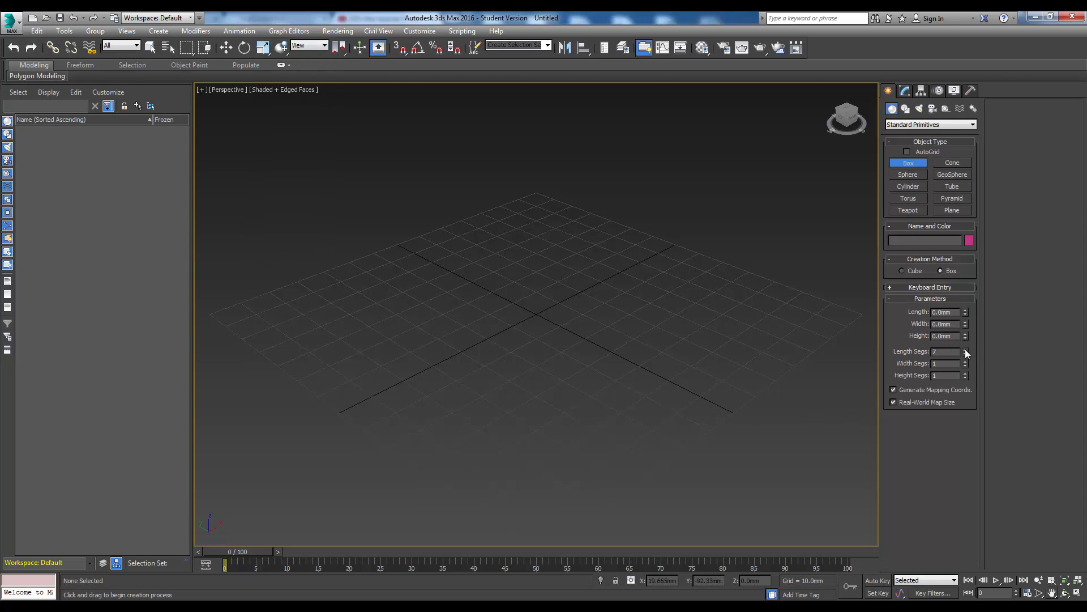
click(965, 349)
drag(376, 285, 803, 336)
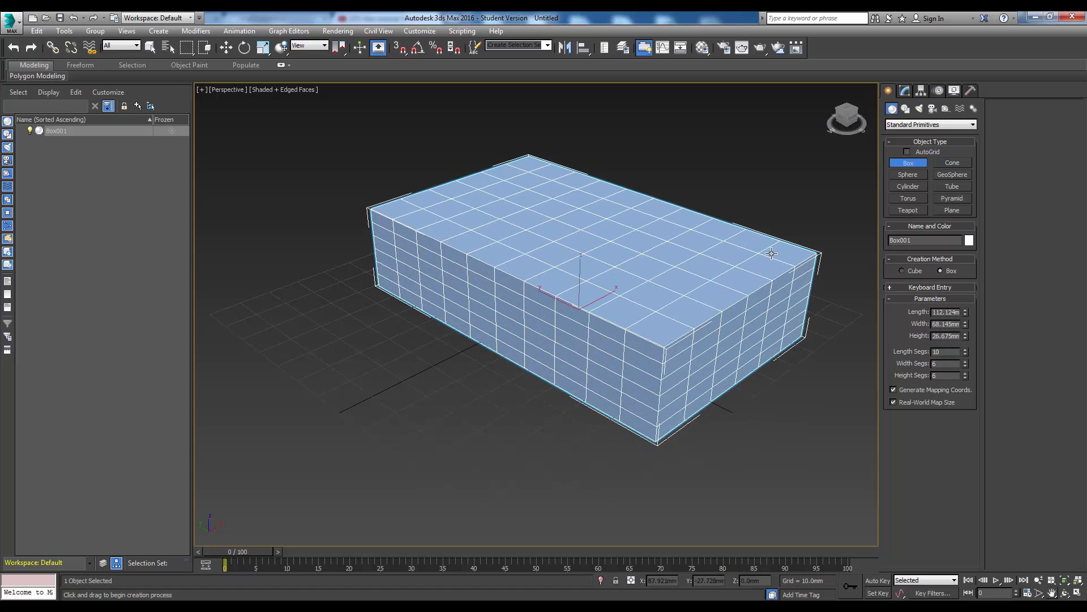
click(772, 240)
- Apply a Relax modifier to the box
middle_drag(665, 332, 526, 311)
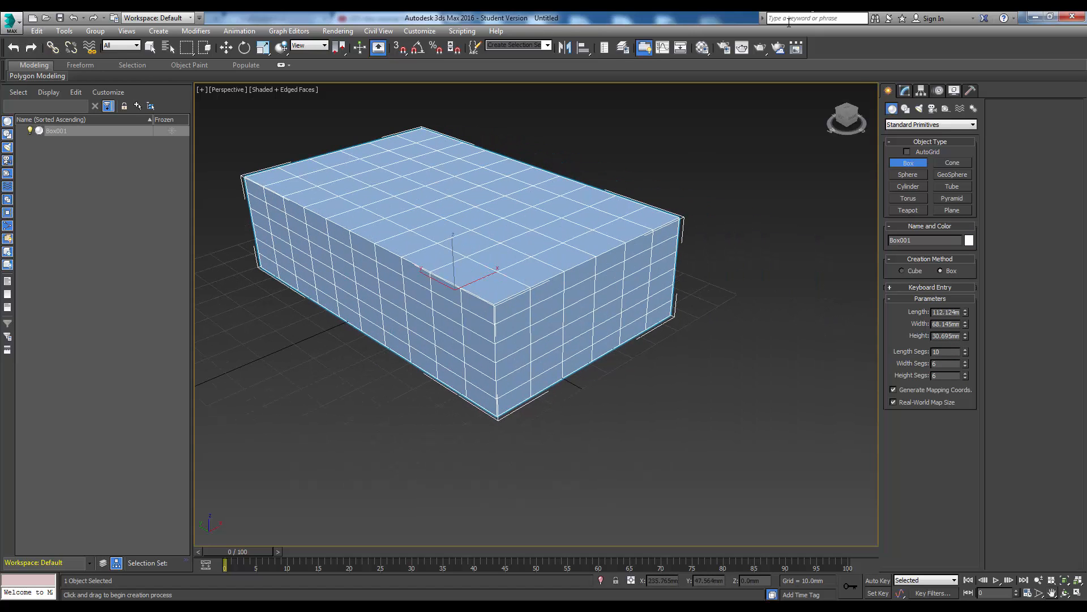
drag(847, 113, 749, 143)
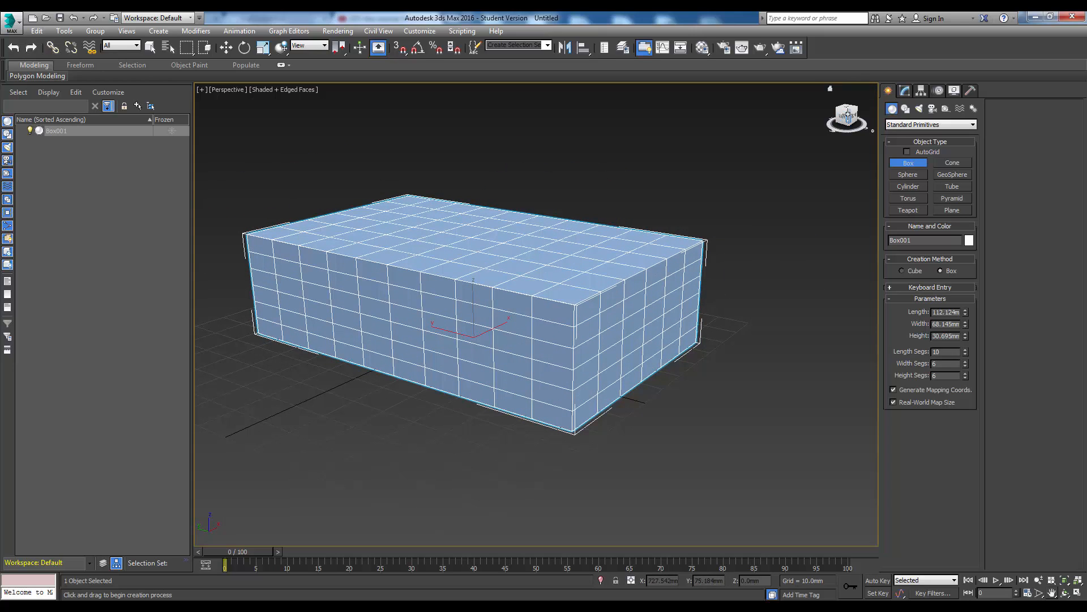
drag(848, 112, 784, 140)
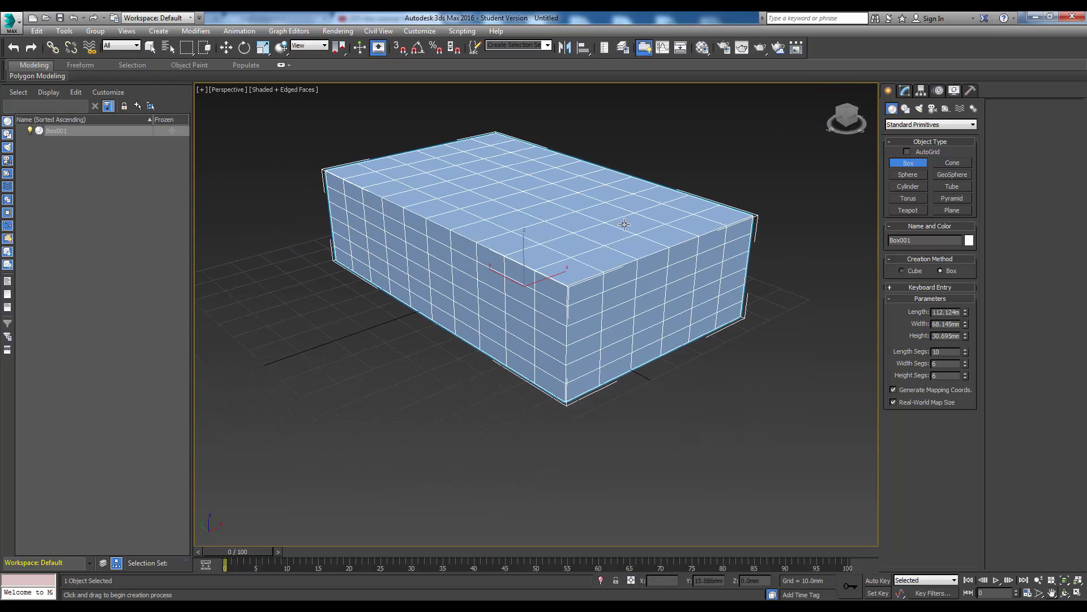
scroll(634, 229, up, 3)
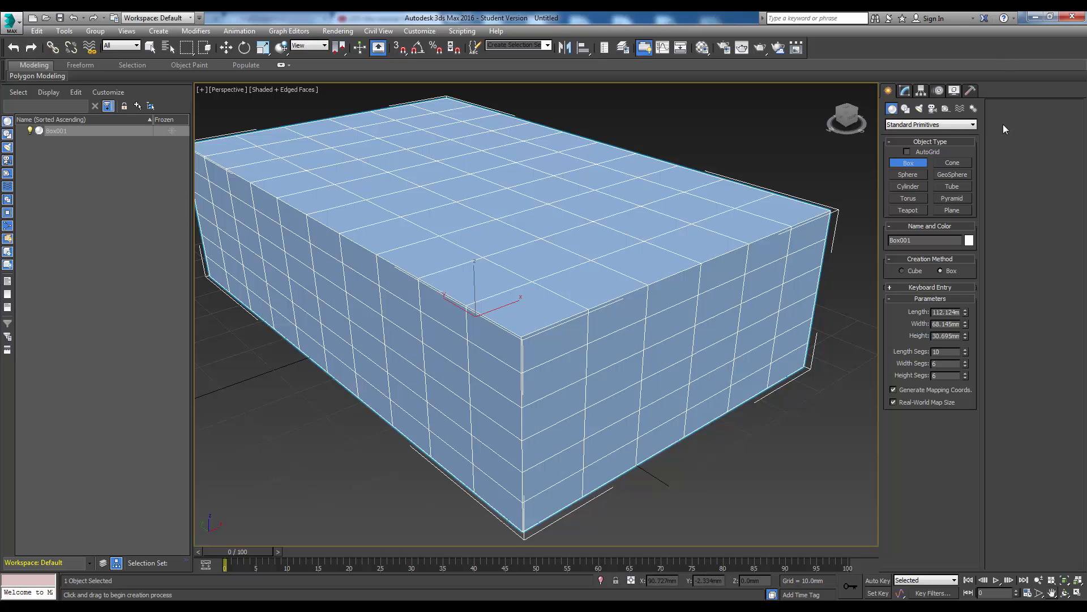
click(974, 124)
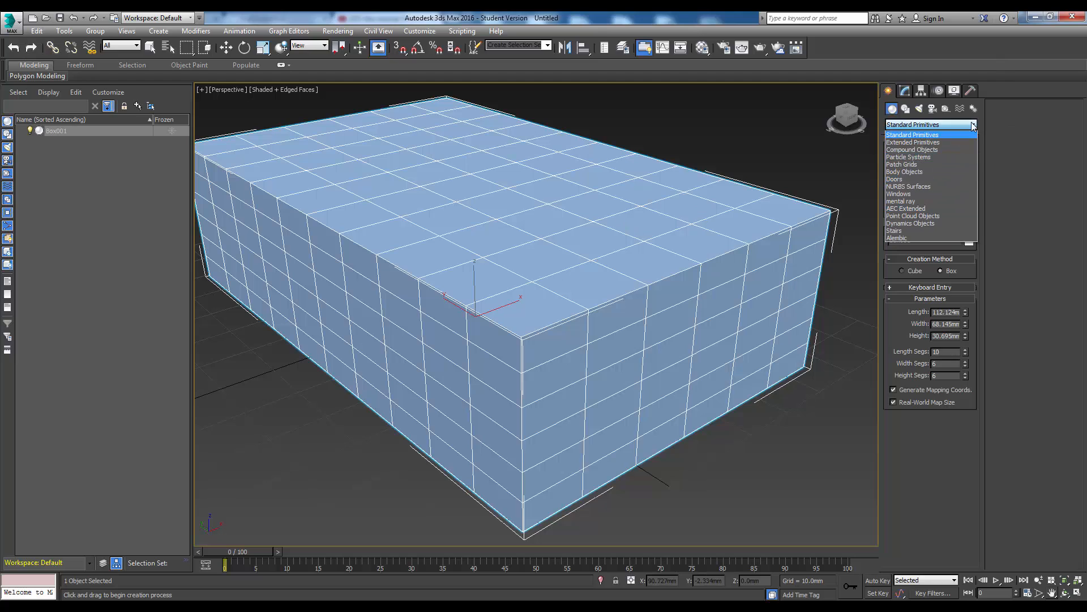
click(912, 135)
click(904, 91)
click(975, 122)
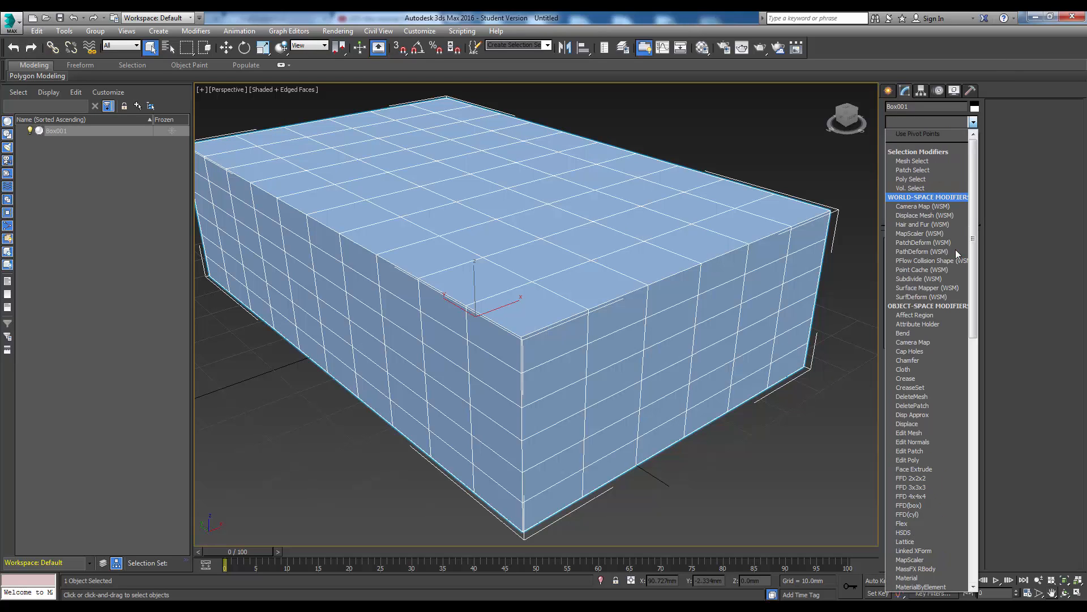
drag(972, 208, 974, 469)
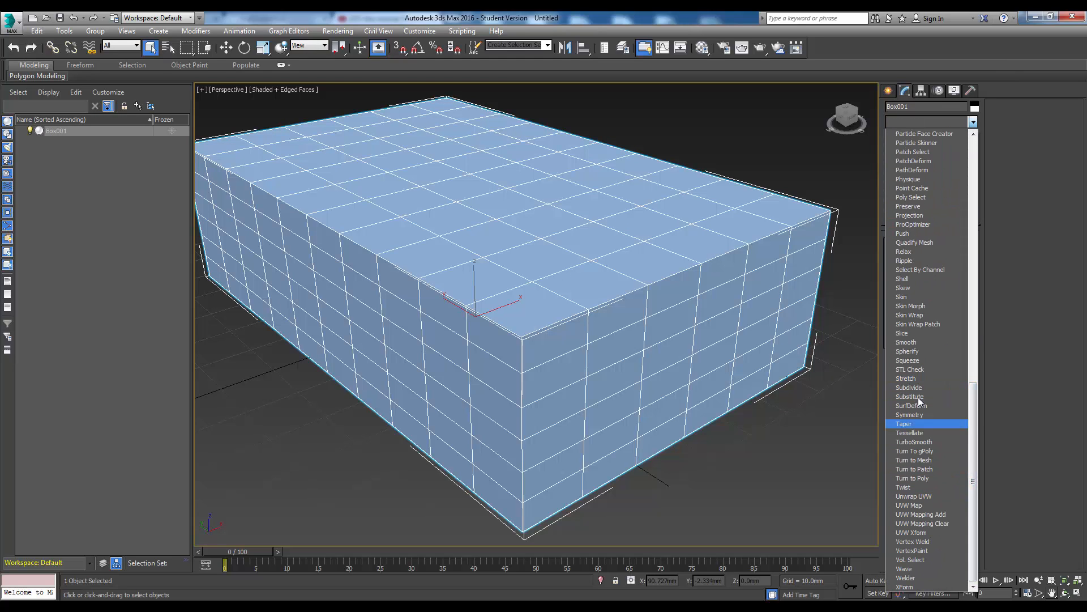
click(909, 252)
click(909, 252)
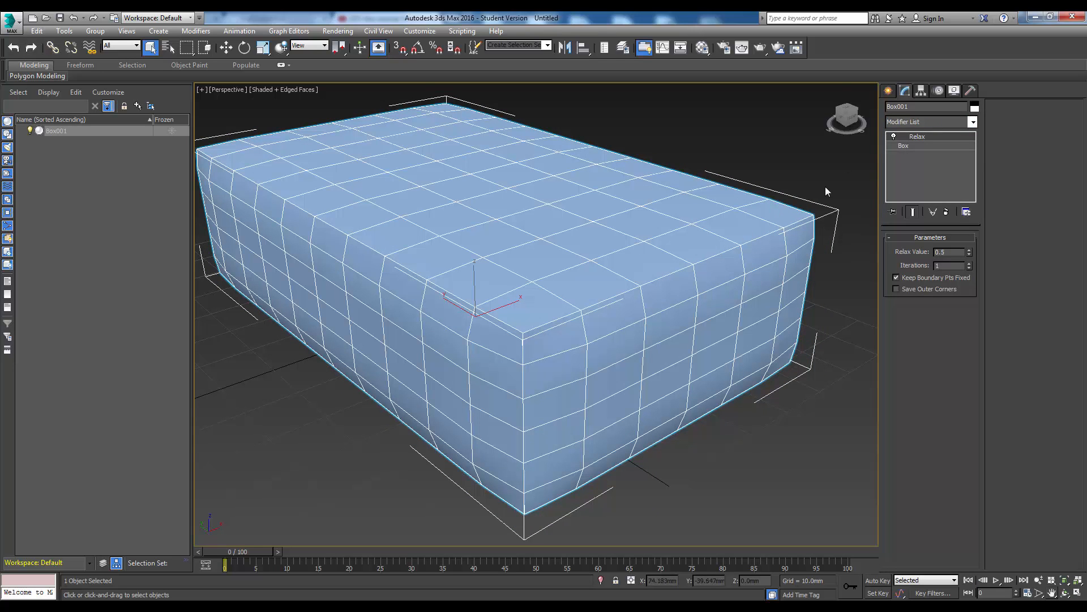
- Set the Relax modifier to a relax value of 0.17 with 3 iterations
alt+middle_drag(825, 185, 818, 242)
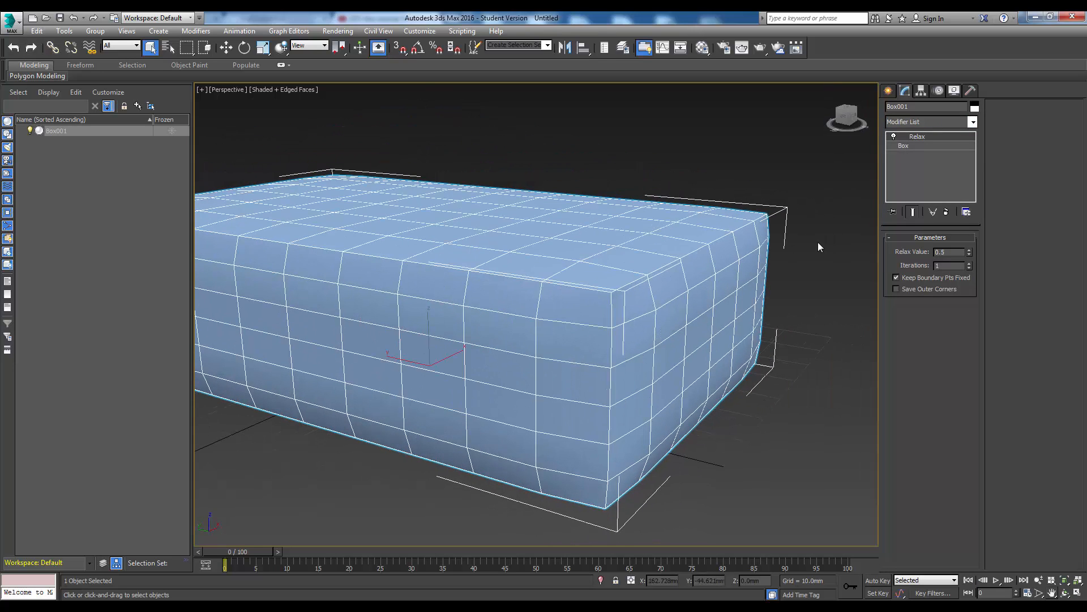
drag(970, 263, 970, 277)
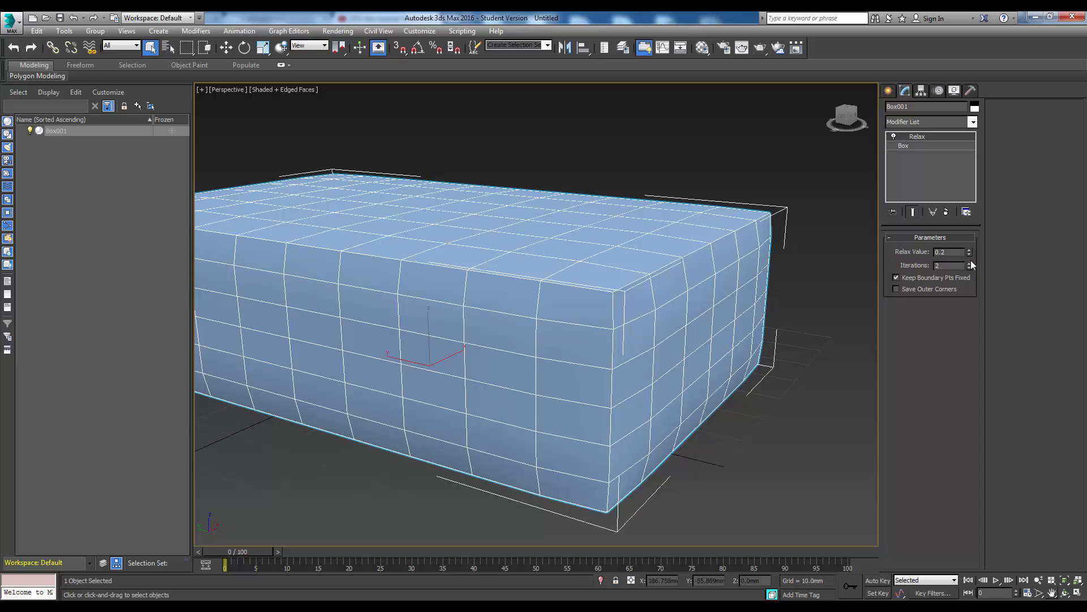
mouse_move(970, 250)
mouse_down()
mouse_move(951, 159)
mouse_move(960, 274)
mouse_move(967, 250)
mouse_up()
click(792, 302)
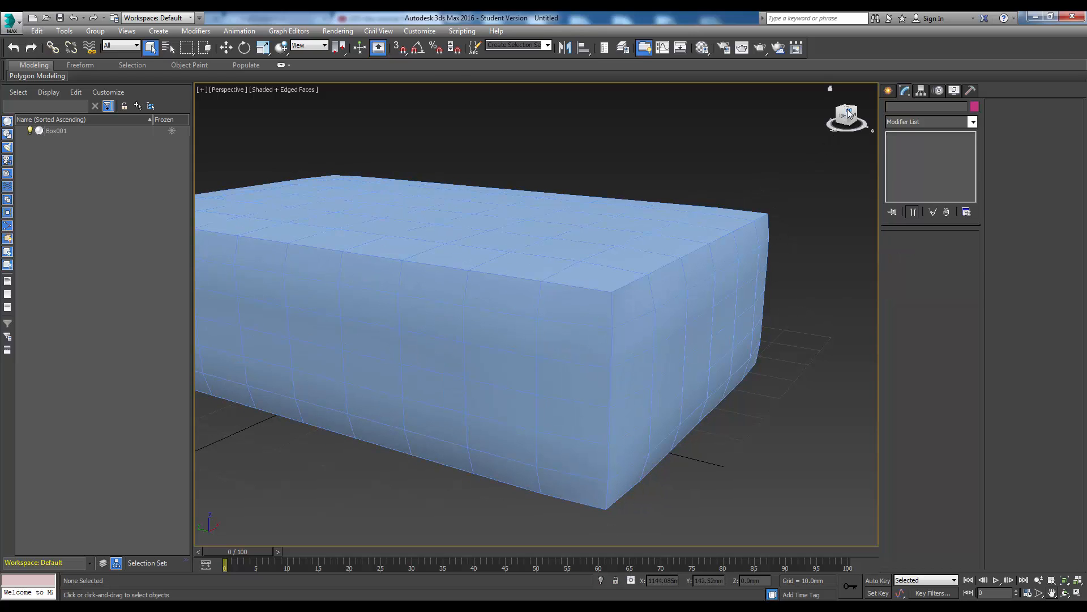
- Convert the relaxed box to an Editable Poly
drag(847, 109, 837, 113)
middle_drag(563, 243, 534, 235)
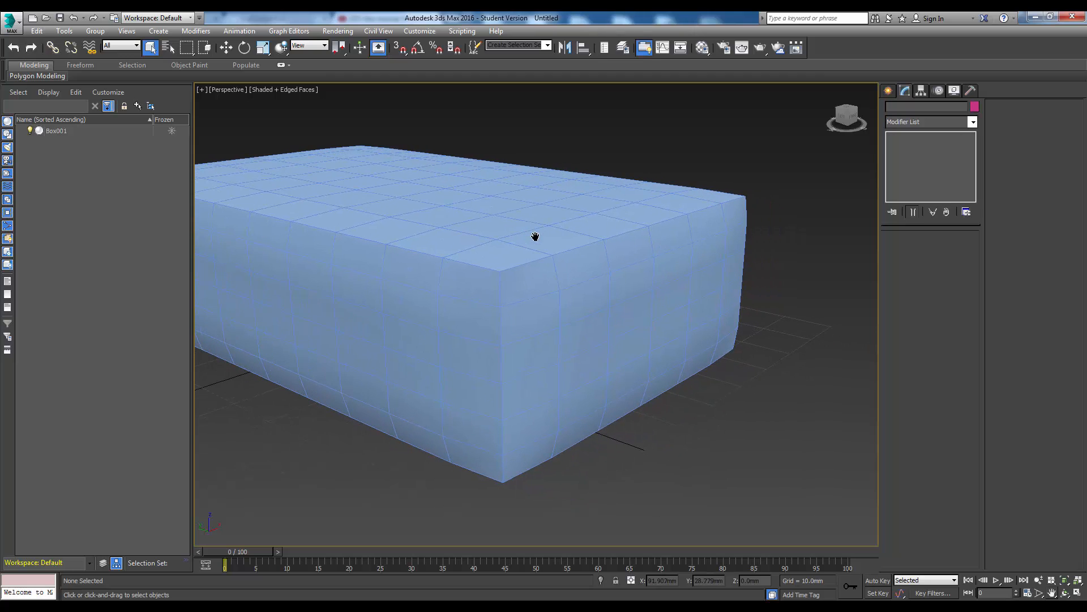
click(559, 255)
right_click(559, 255)
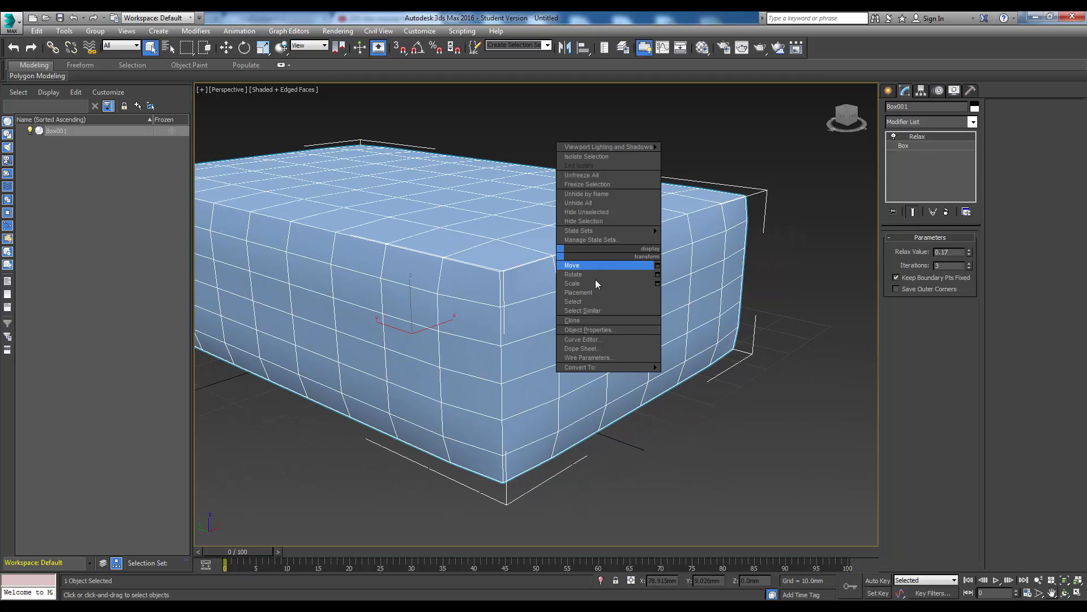
click(597, 370)
right_click(564, 255)
mouse_move(600, 367)
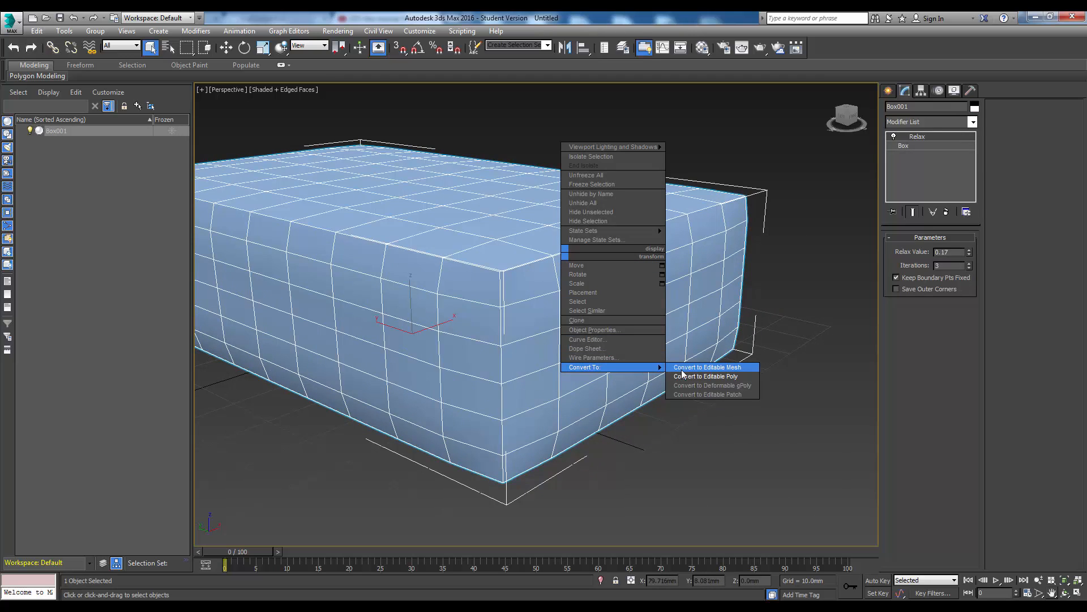
click(708, 374)
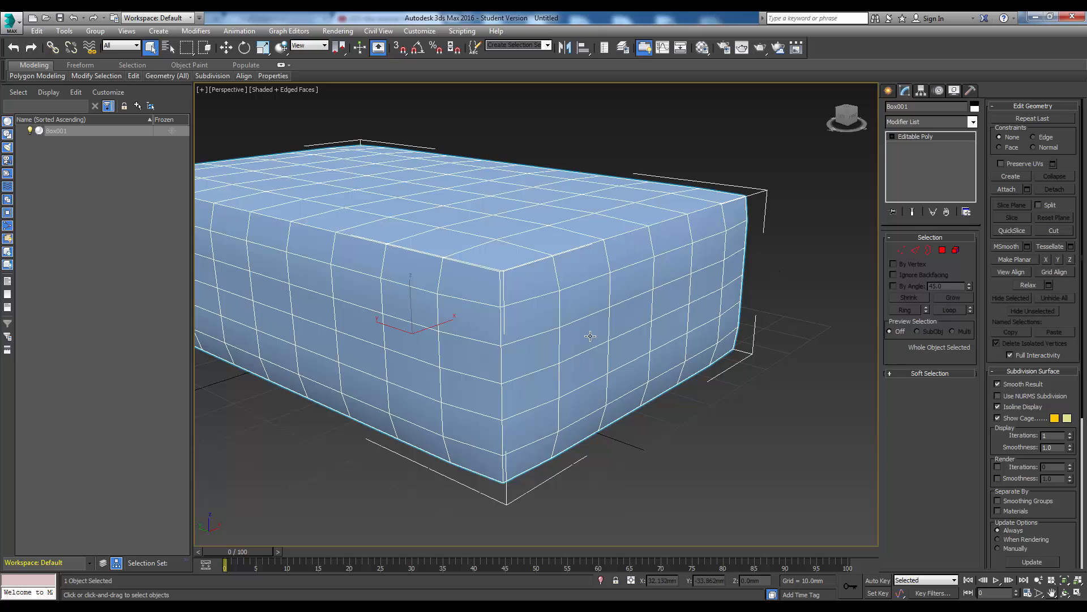
- Select the complete edge outline around the box's front end face by extending one edge per side into loops
click(915, 250)
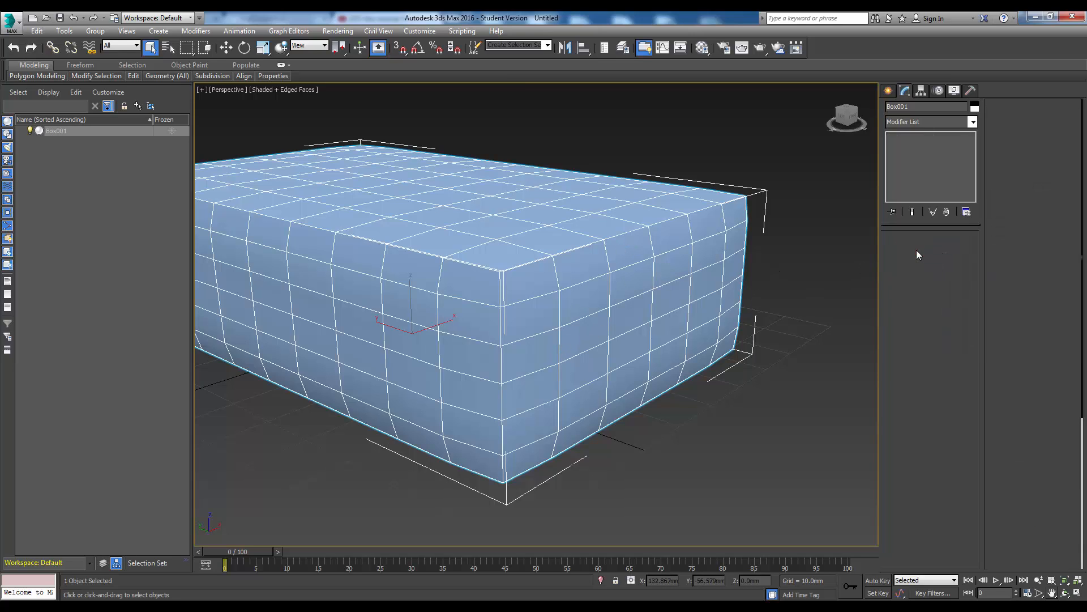
click(631, 231)
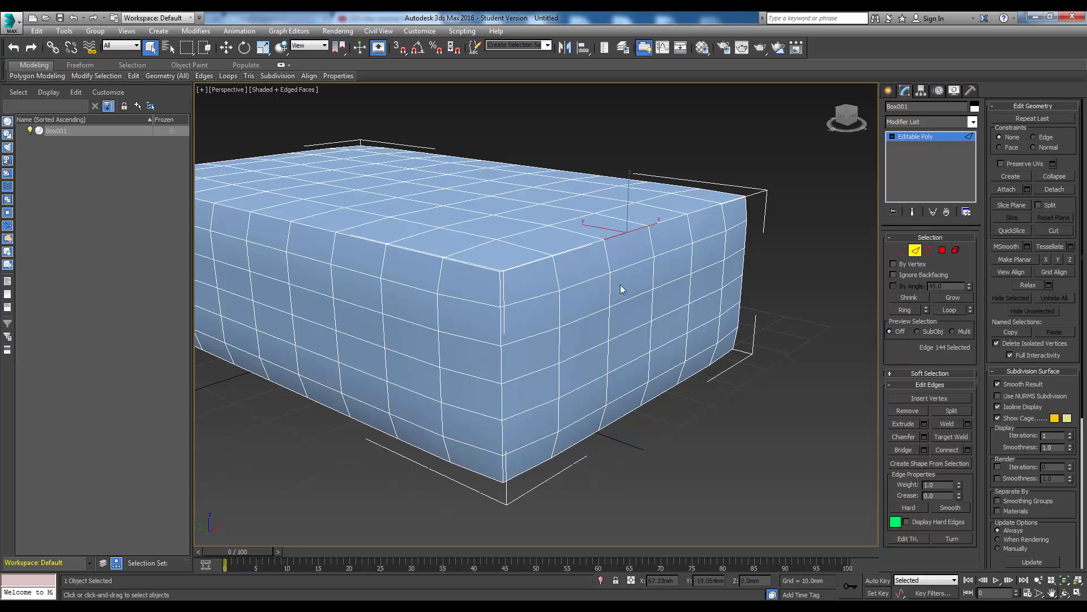
ctrl+click(501, 365)
ctrl+click(626, 417)
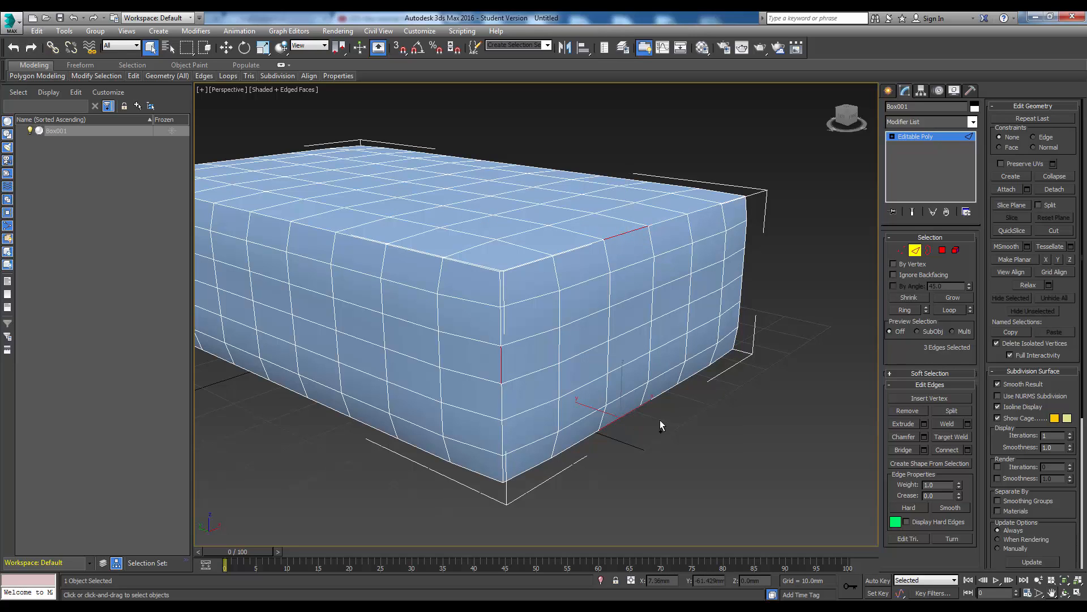
ctrl+click(743, 258)
click(947, 309)
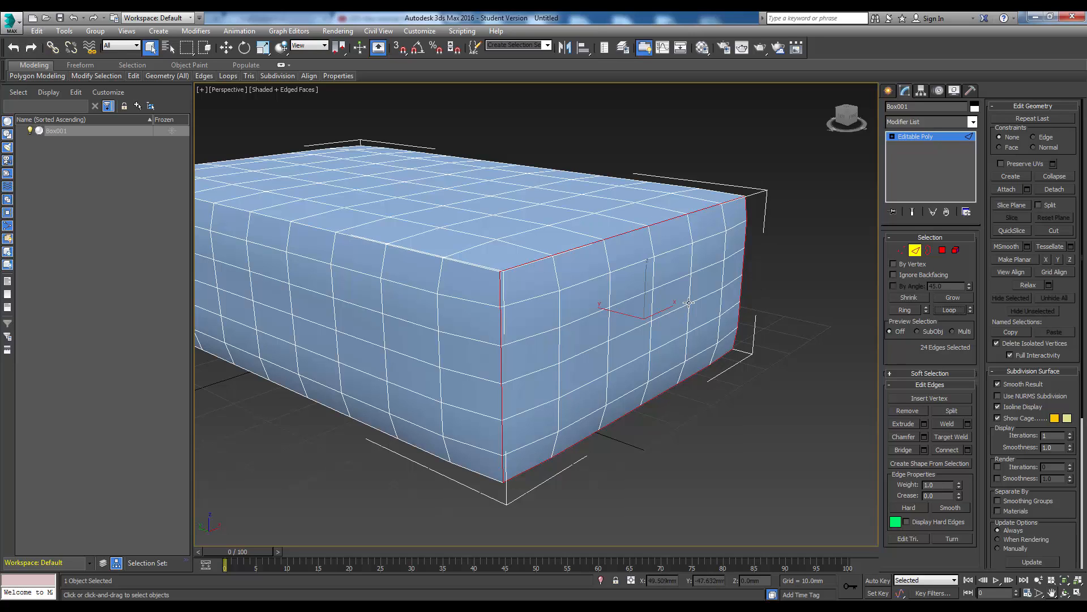
- Create a linear shape named Beading from the selected edges
click(931, 463)
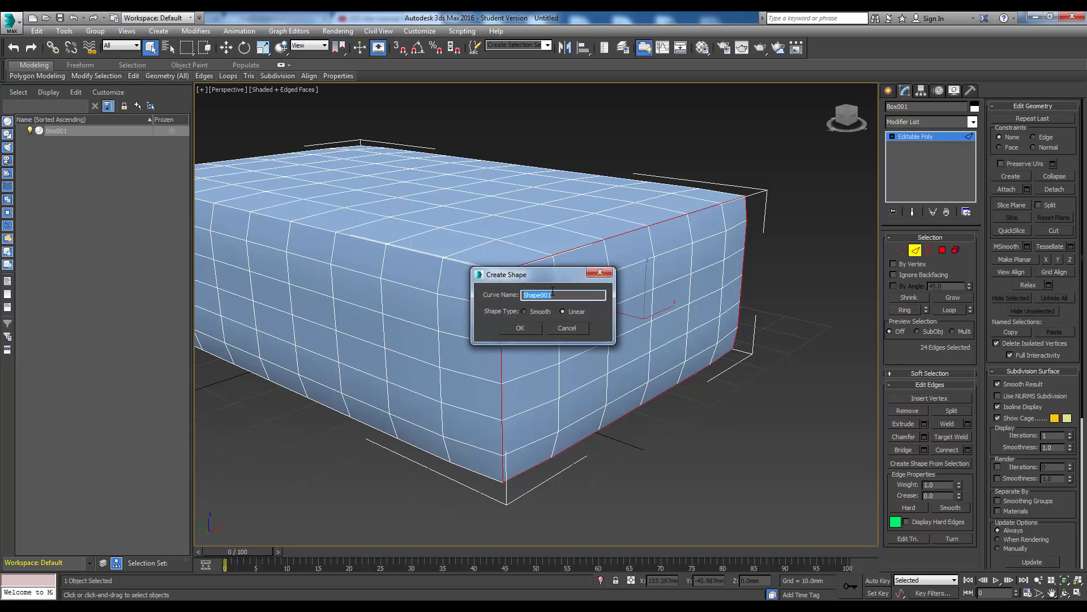
text(Beading)
click(526, 311)
click(520, 328)
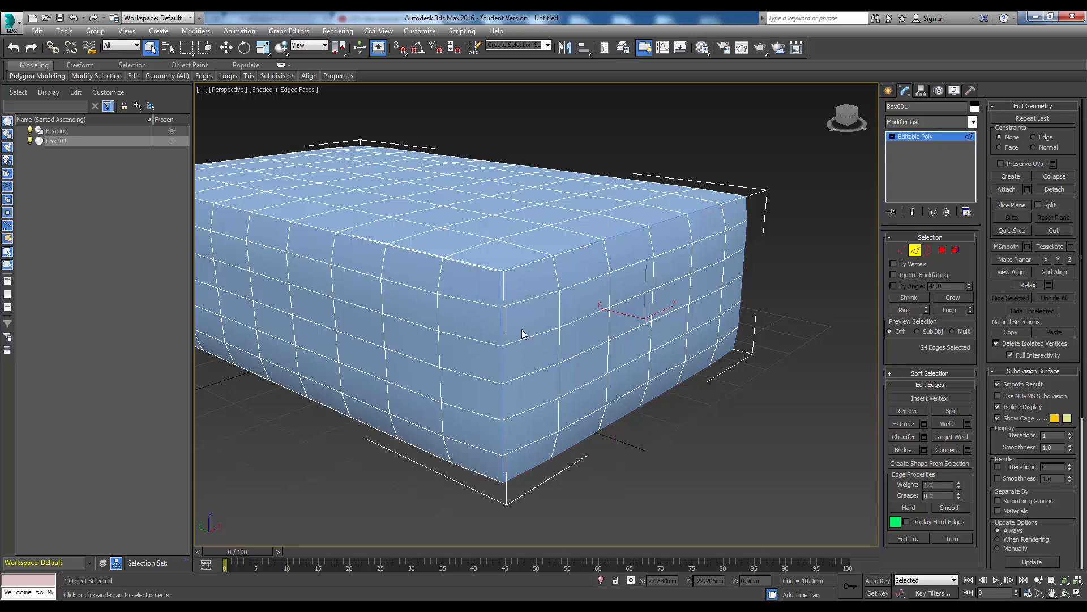
- Rename the Beading shape to Beading Linear and clear the selection
click(61, 133)
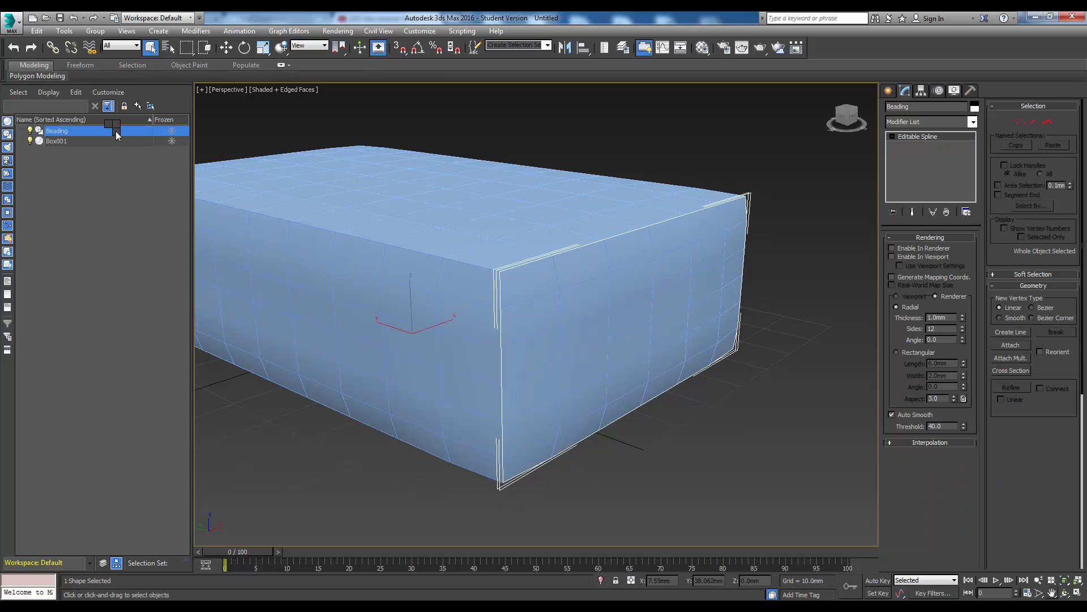
right_click(114, 127)
click(131, 178)
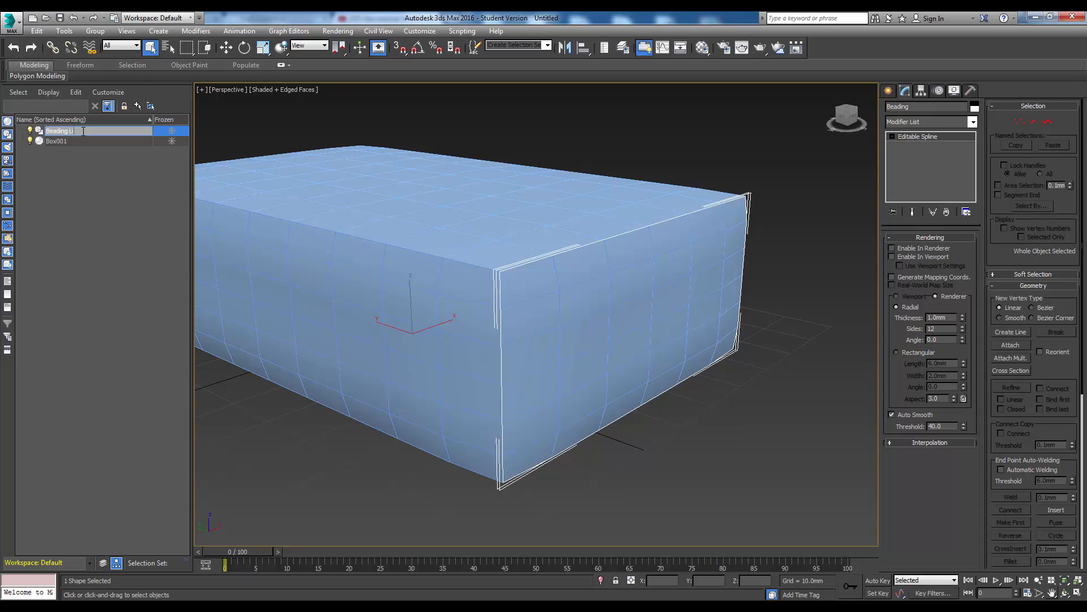
key(Return)
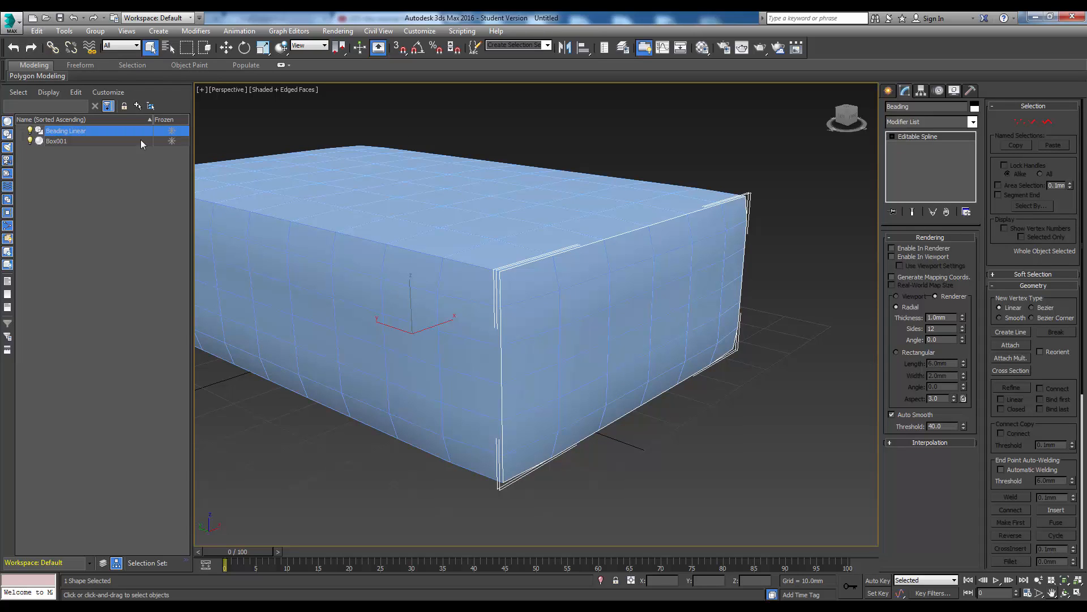
click(119, 196)
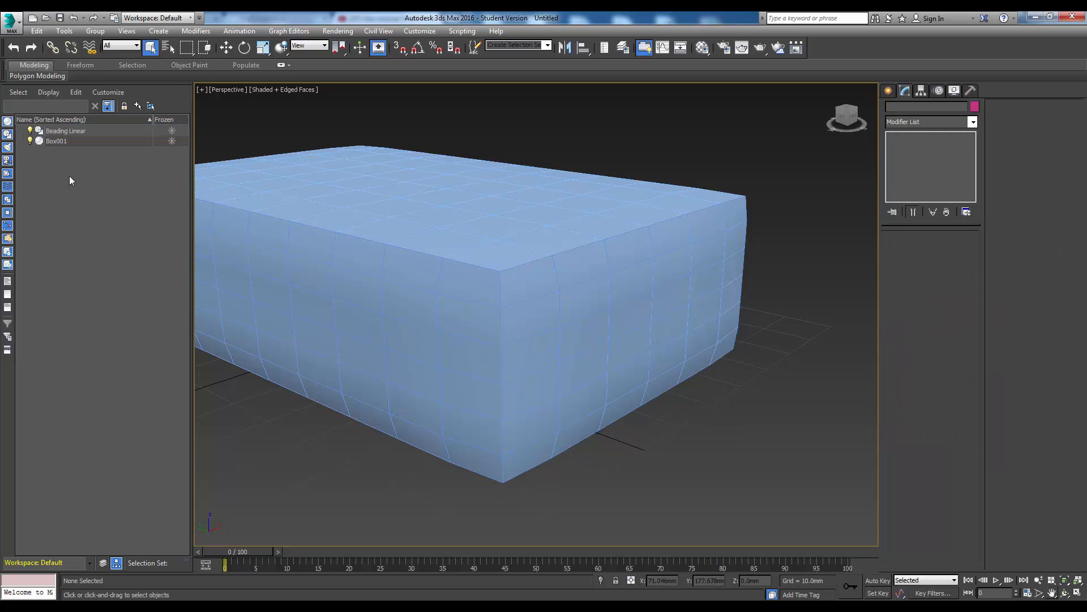
- Hide the box and enable the Beading Linear spline's thickness in both the renderer and the viewport
click(30, 141)
click(526, 260)
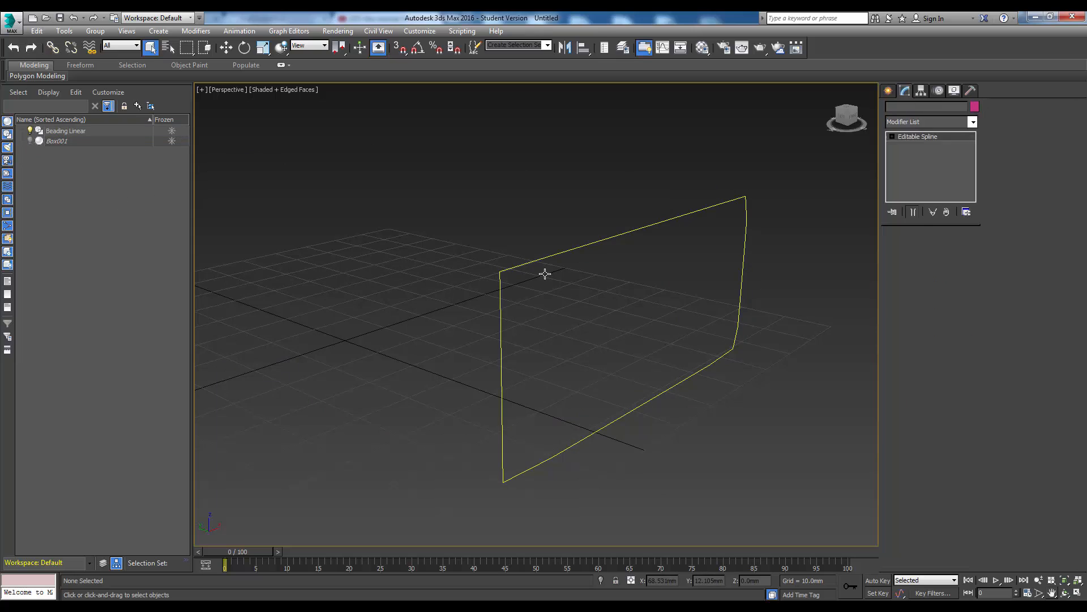
click(545, 274)
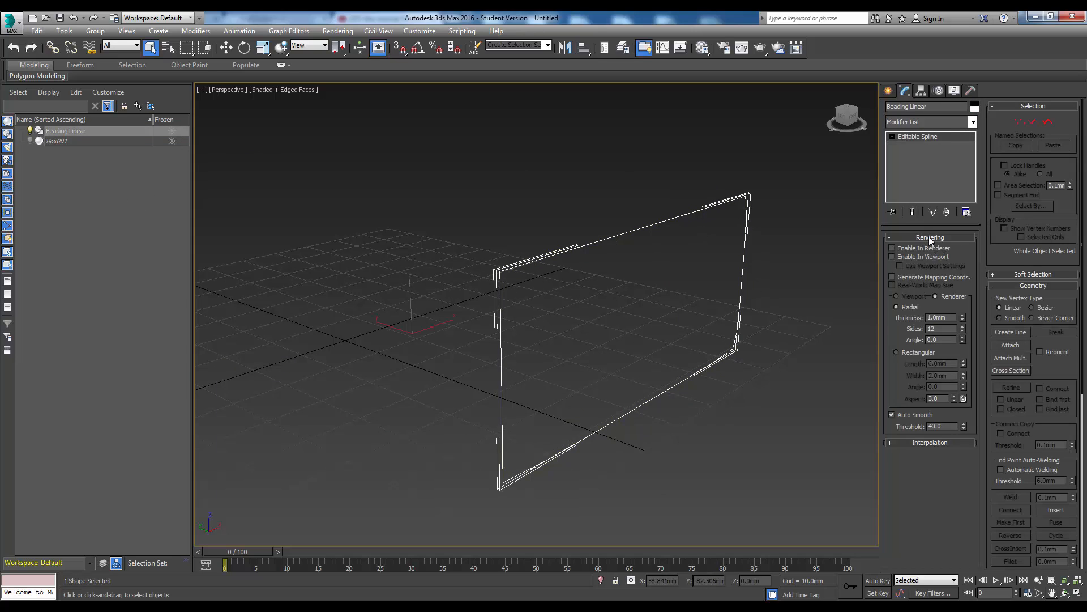
click(891, 248)
click(892, 256)
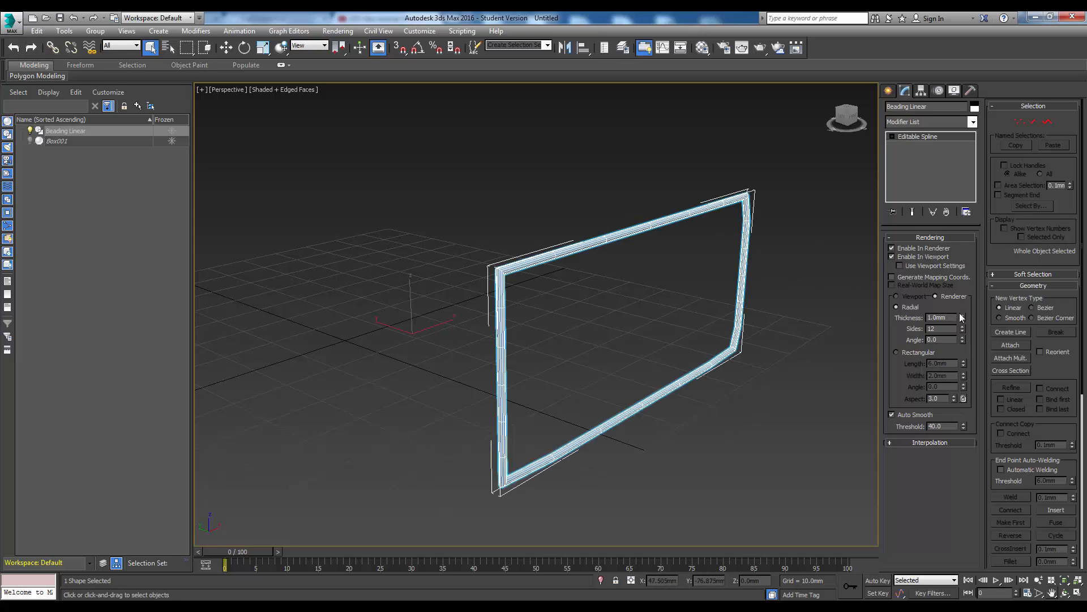
- Show the box again and reduce the beading spline's radial thickness to 0.57 mm
mouse_move(962, 319)
mouse_down()
mouse_move(972, 292)
mouse_move(980, 350)
mouse_move(980, 326)
mouse_up()
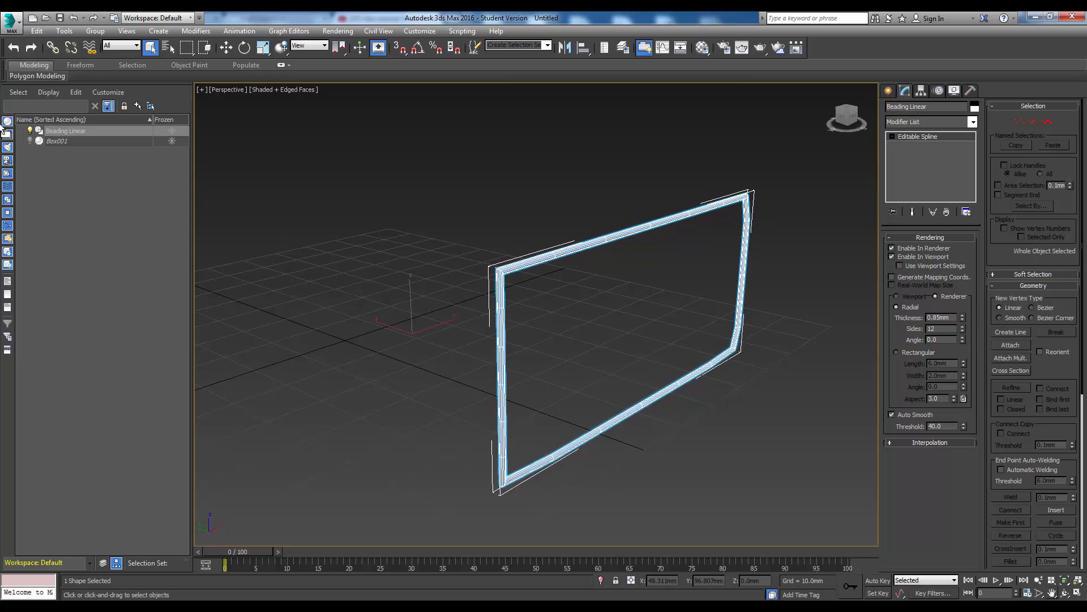
click(30, 141)
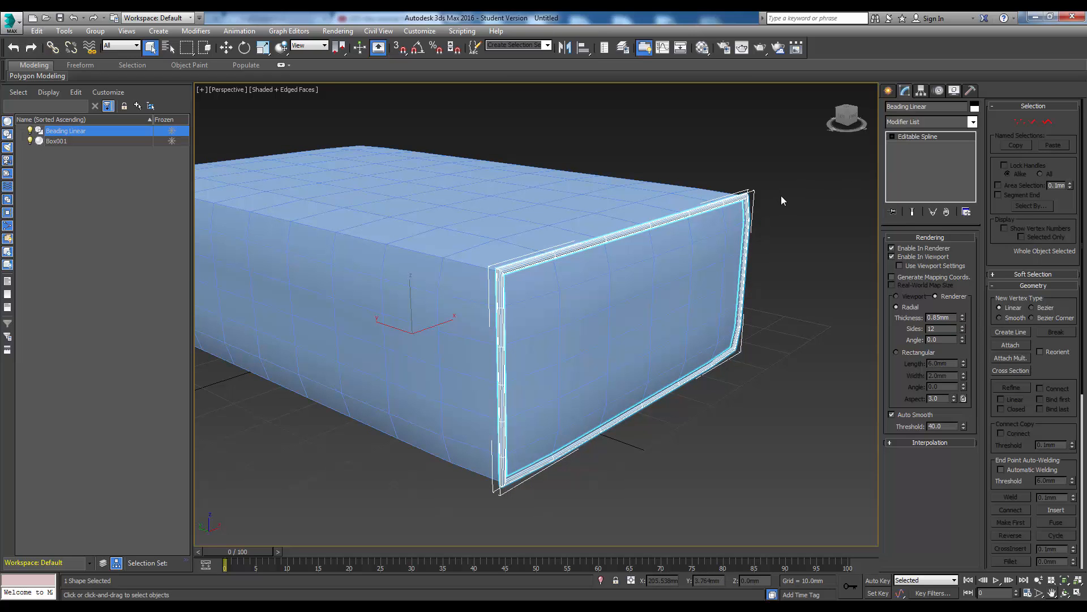
drag(964, 322, 975, 332)
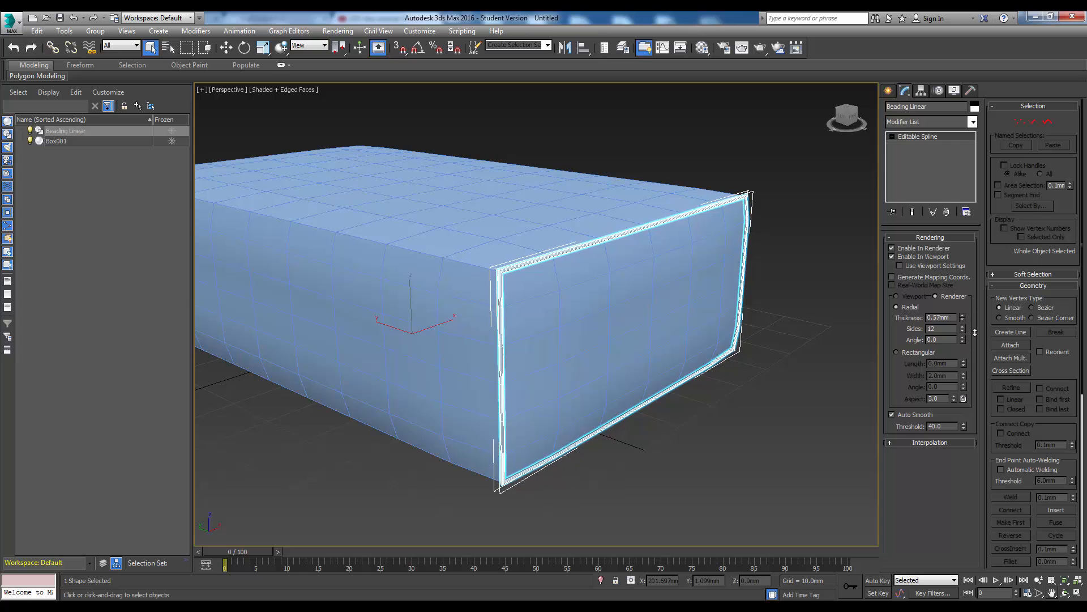
- Examine the Beading Linear spline along the box's end edges and corners, close up and from several angles
click(752, 148)
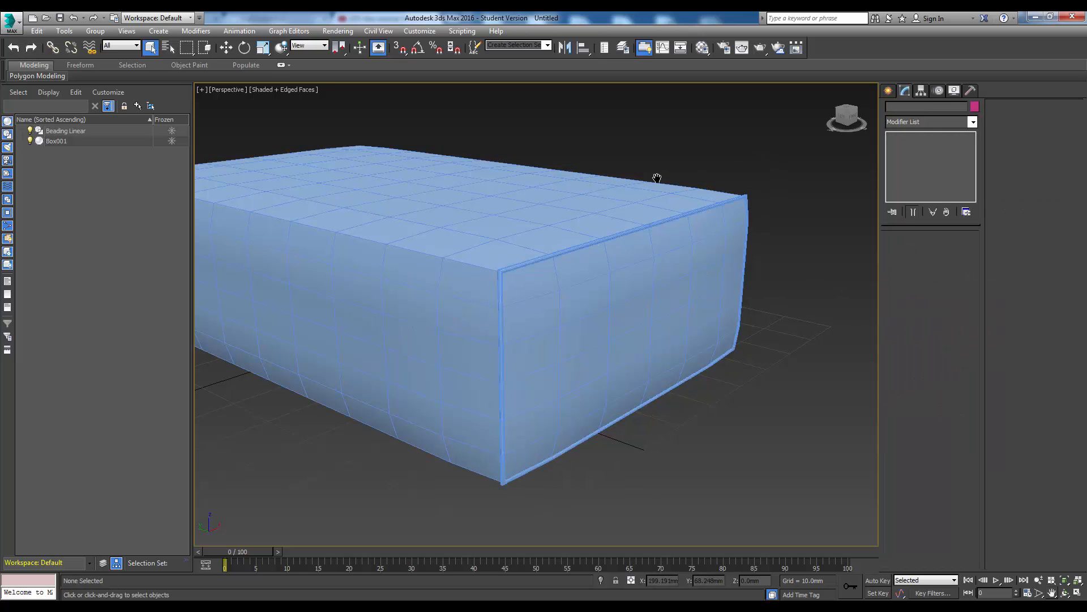
middle_drag(655, 175, 702, 173)
click(596, 259)
scroll(600, 287, up, 4)
scroll(600, 287, down, 4)
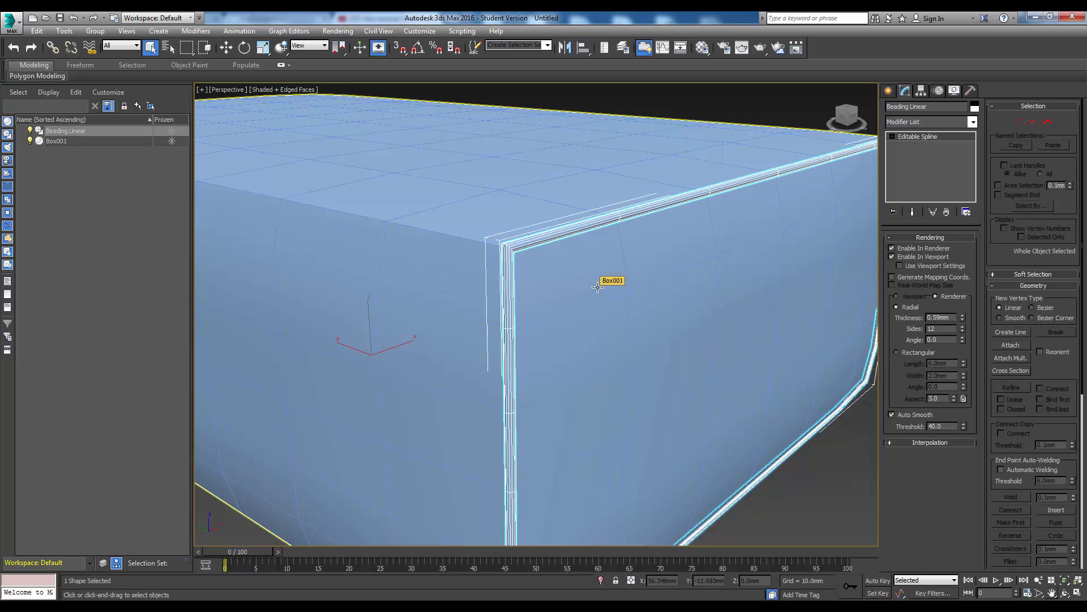
scroll(577, 274, up, 4)
middle_drag(542, 252, 413, 218)
scroll(431, 222, down, 4)
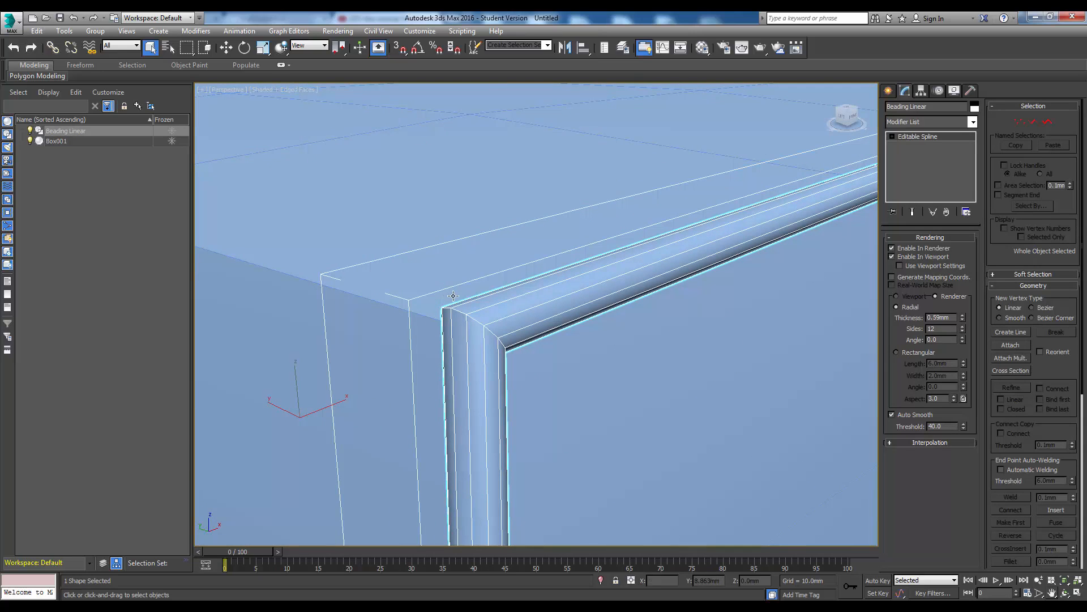
scroll(427, 312, down, 4)
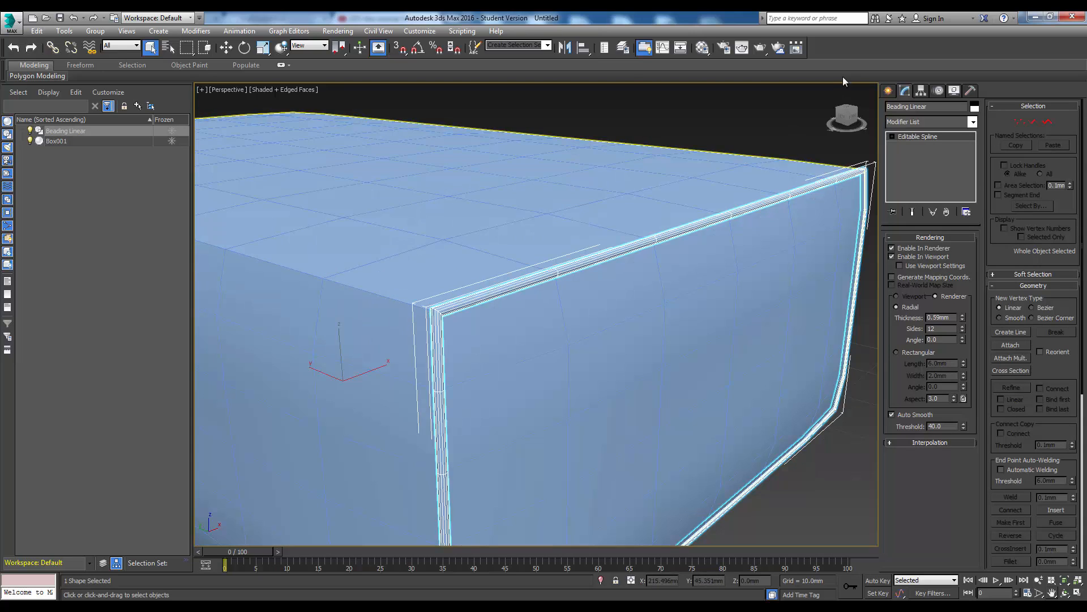
click(842, 120)
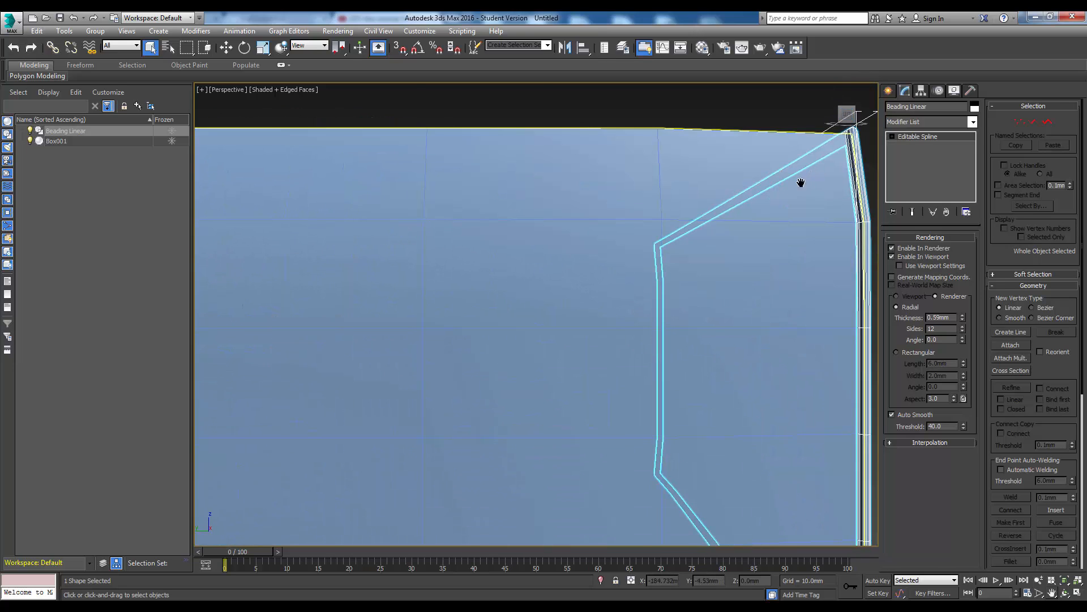
scroll(687, 240, down, 3)
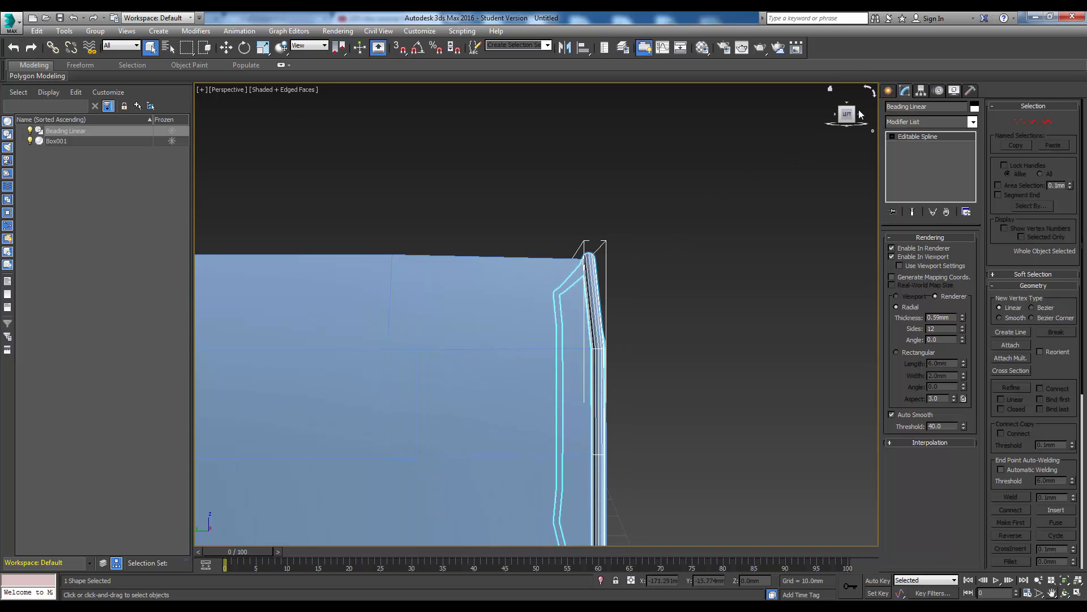
drag(851, 113, 811, 133)
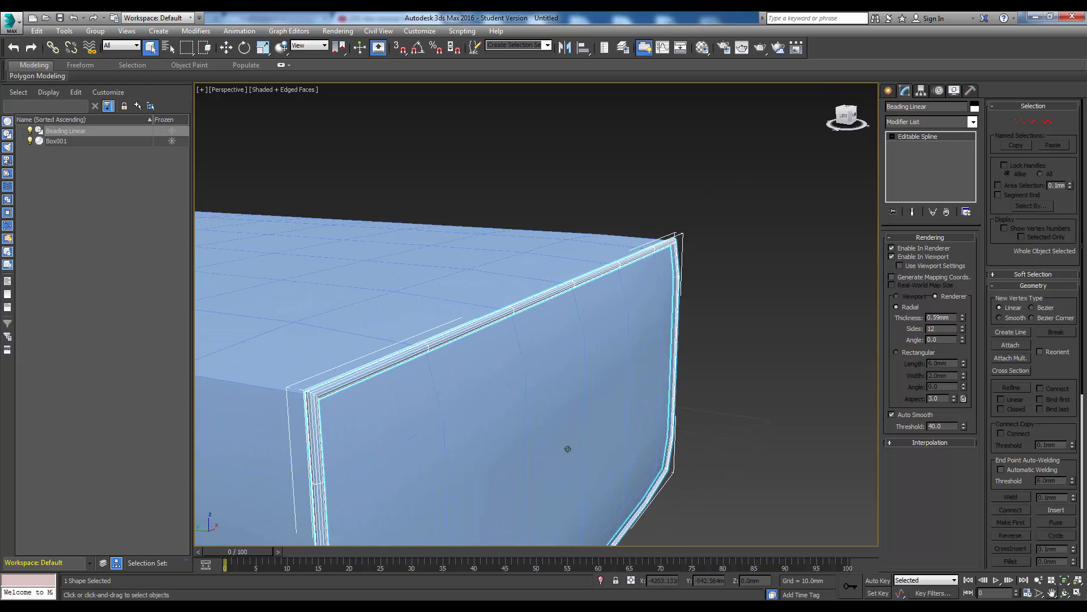
middle_drag(679, 158, 725, 125)
scroll(635, 244, down, 3)
middle_drag(634, 244, 624, 201)
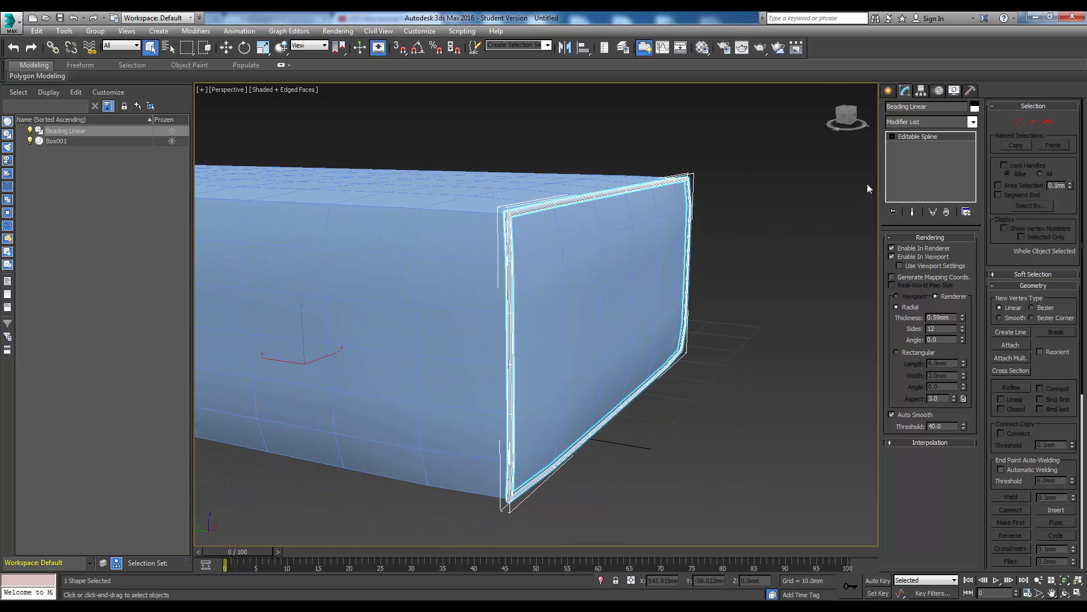
- Add a TurboSmooth modifier to the Beading Linear spline and clear the selection
click(973, 122)
drag(974, 210, 974, 481)
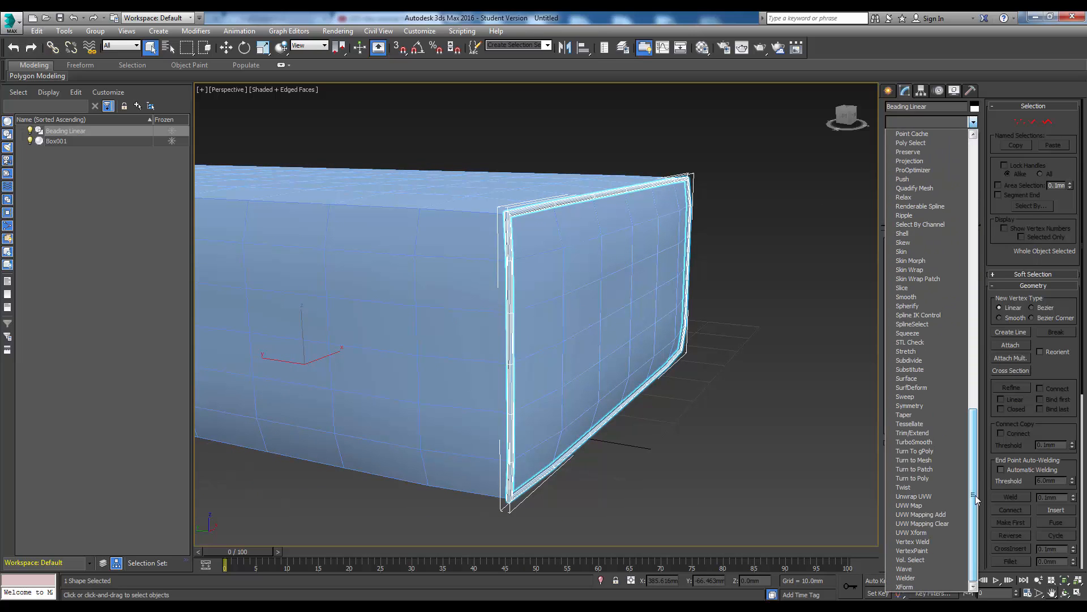
click(915, 442)
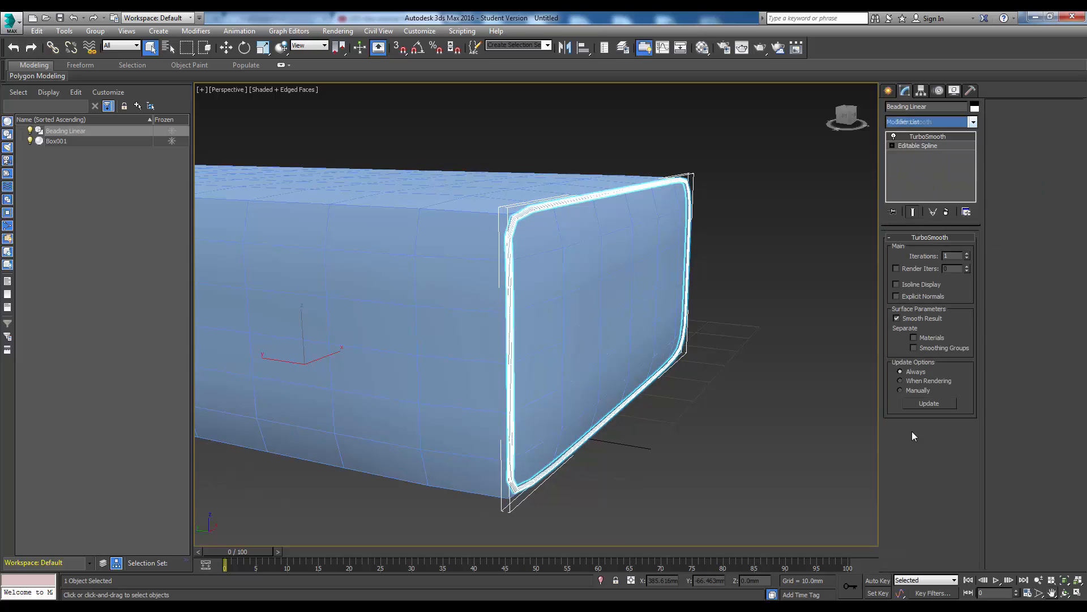
click(755, 163)
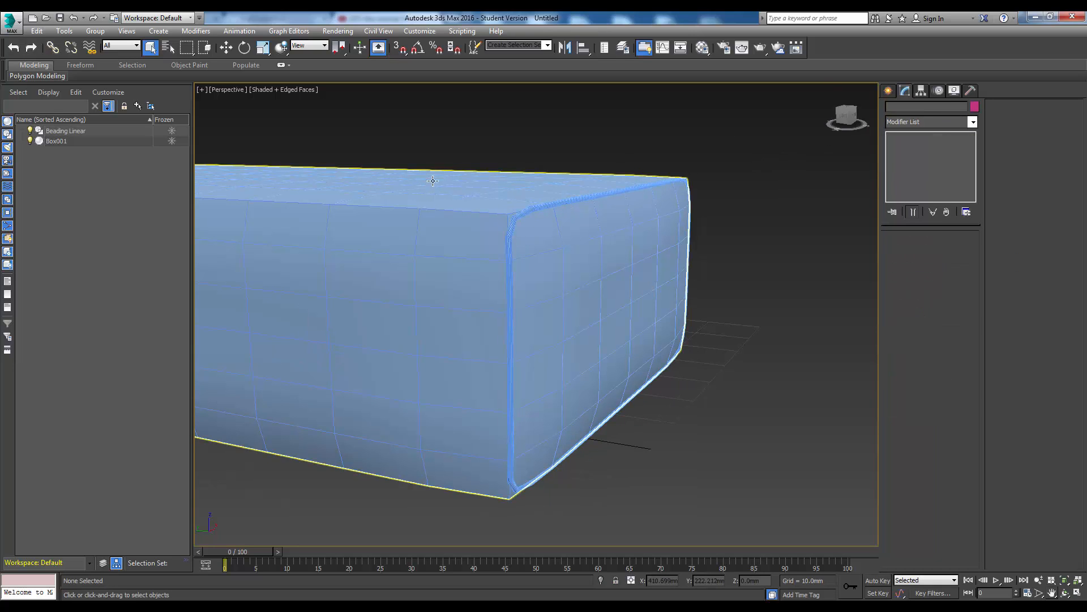
- Hide the box to inspect the smoothed beading on its own, and show the box again
click(30, 141)
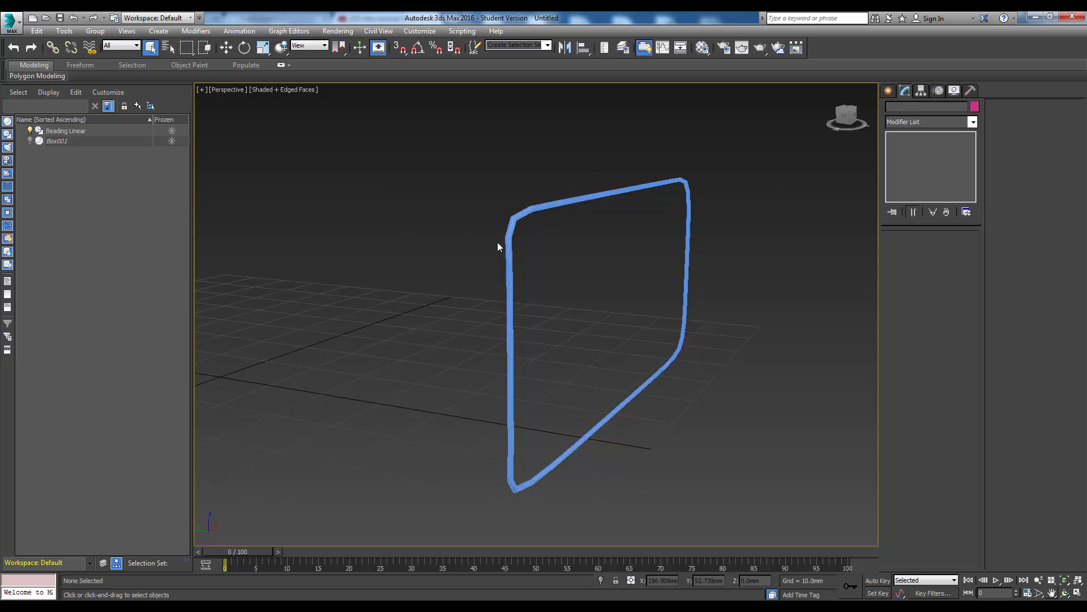
click(30, 140)
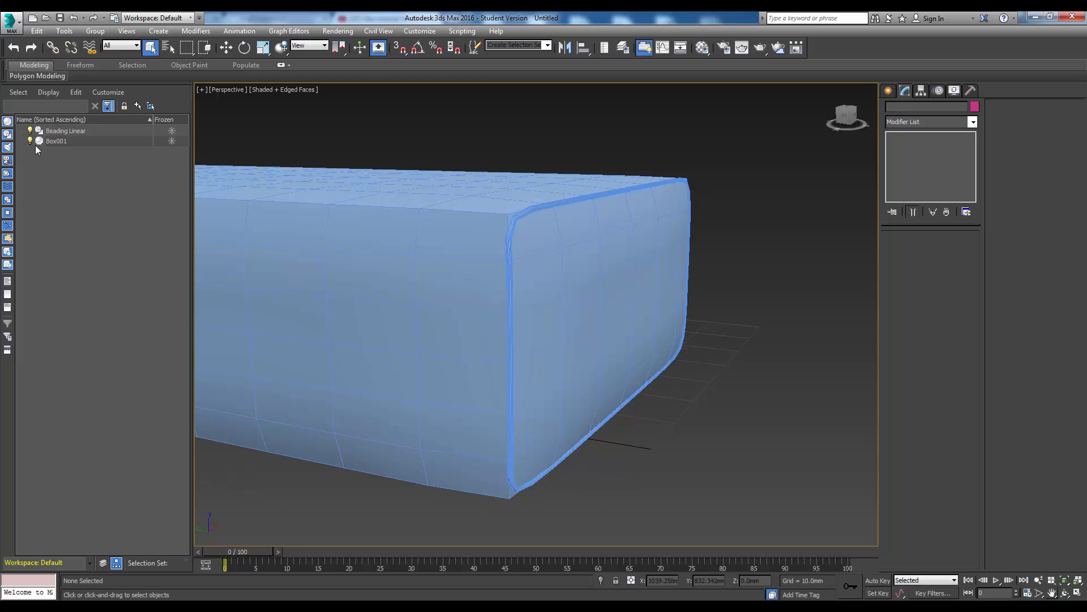
middle_drag(536, 208, 557, 210)
scroll(558, 210, up, 4)
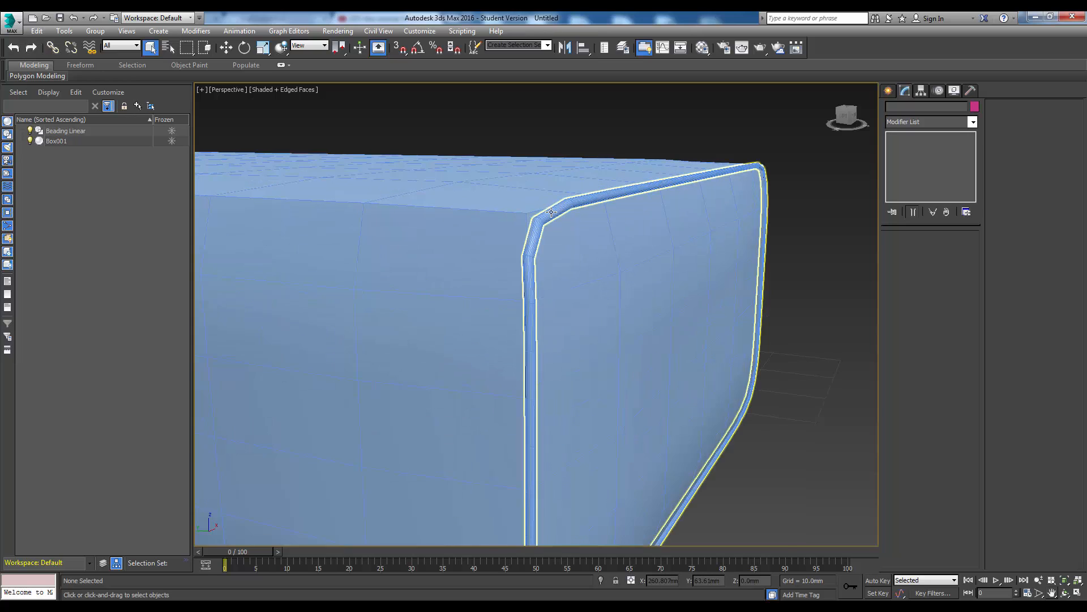
- Select the box and examine how its upper corner meets the smoothed beading from several angles
click(465, 246)
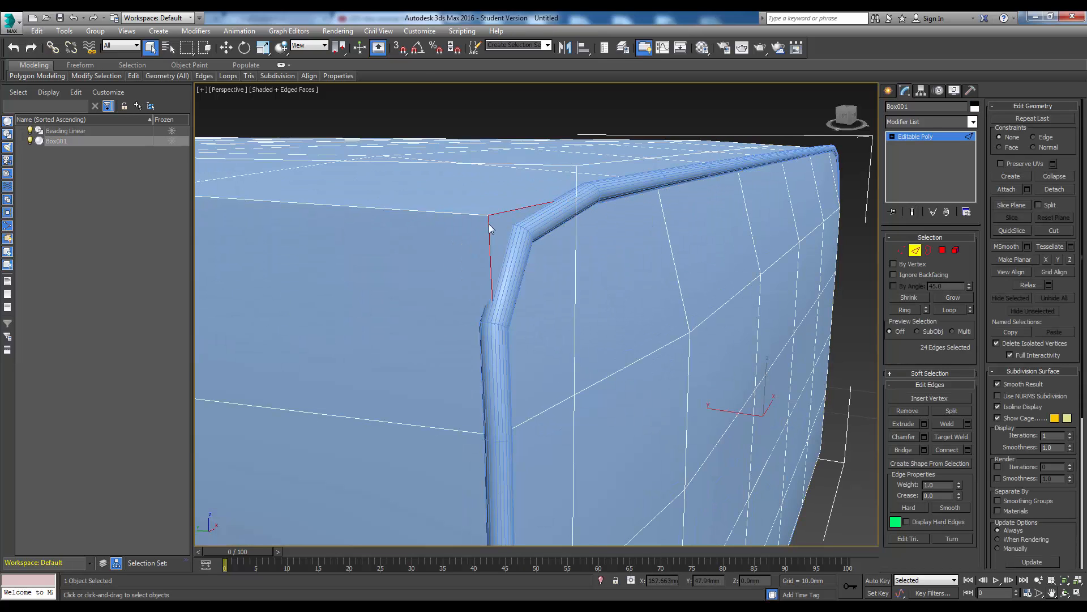
click(843, 119)
scroll(702, 255, down, 4)
middle_drag(645, 298, 590, 278)
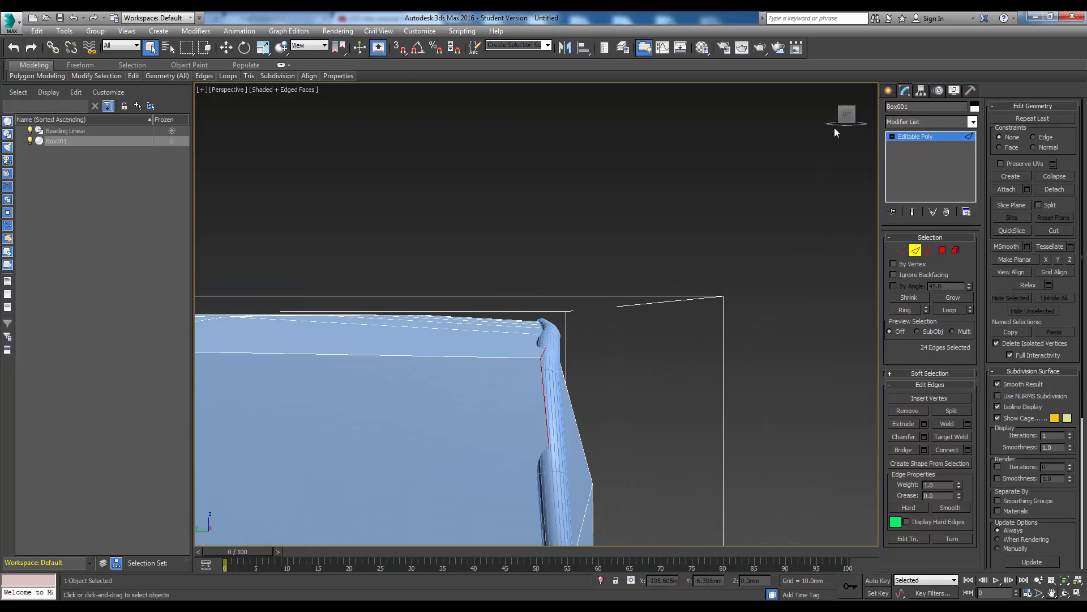
drag(854, 110, 830, 116)
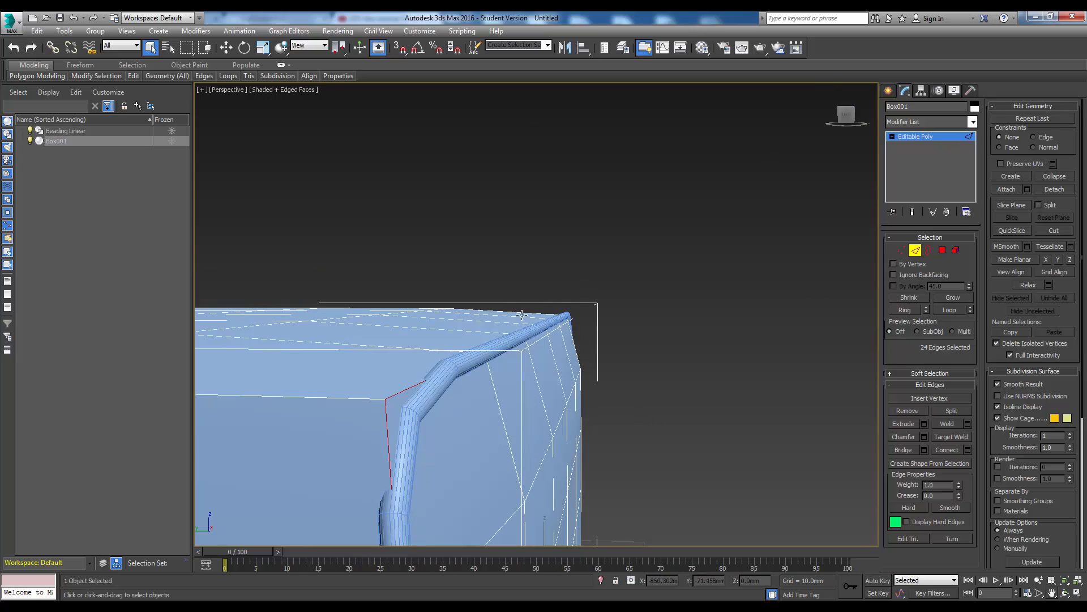
alt+middle_drag(521, 315, 419, 252)
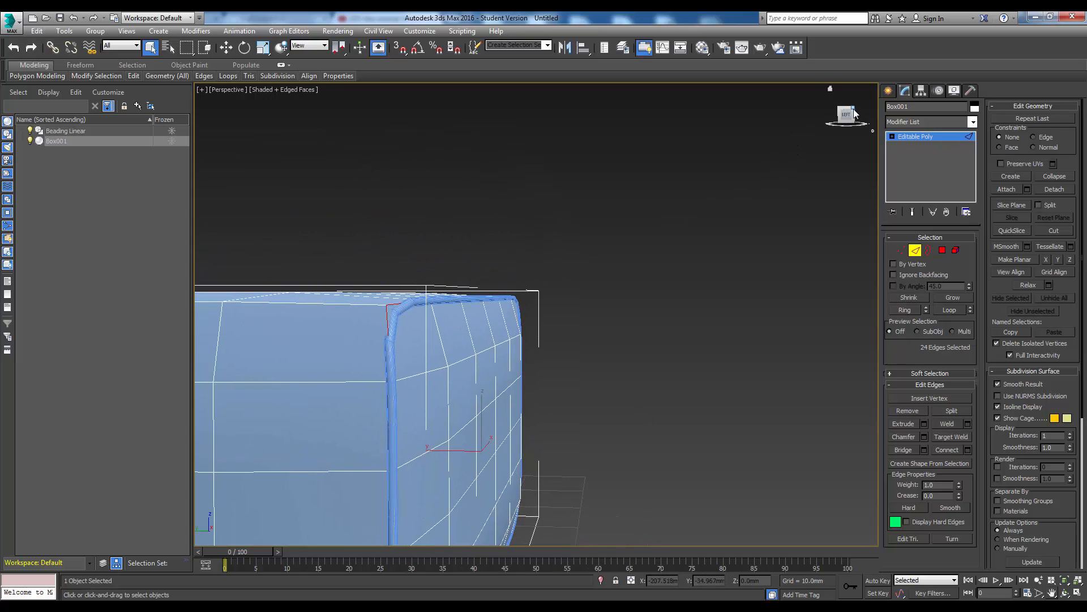
drag(854, 110, 843, 118)
alt+middle_drag(431, 234, 429, 263)
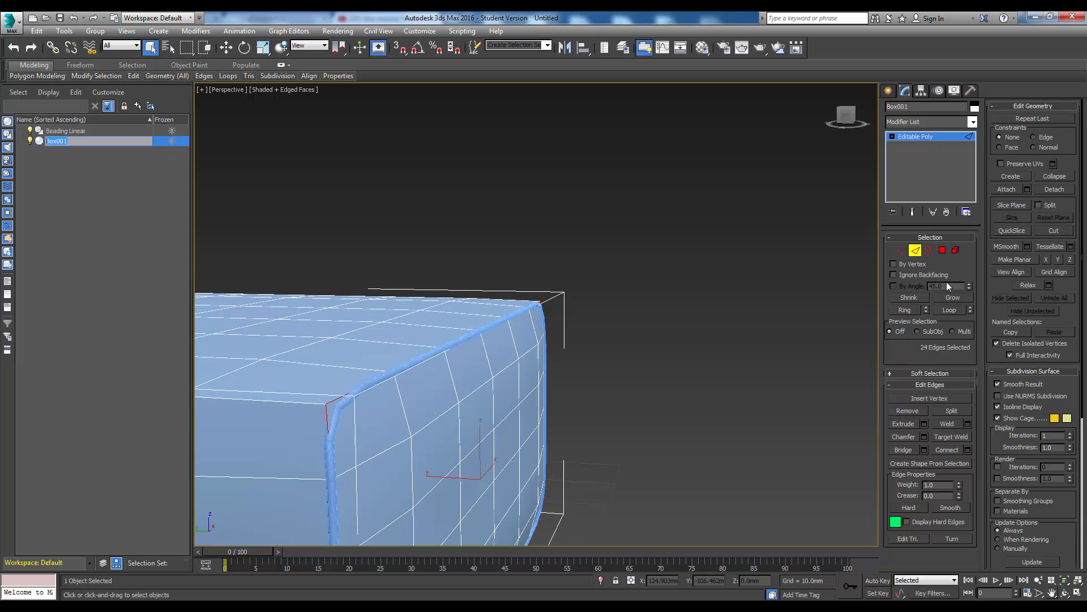
- Move the box's upper corner vertex slightly down and about 0.94 mm along X to tuck it behind the beading, and deselect it
click(901, 249)
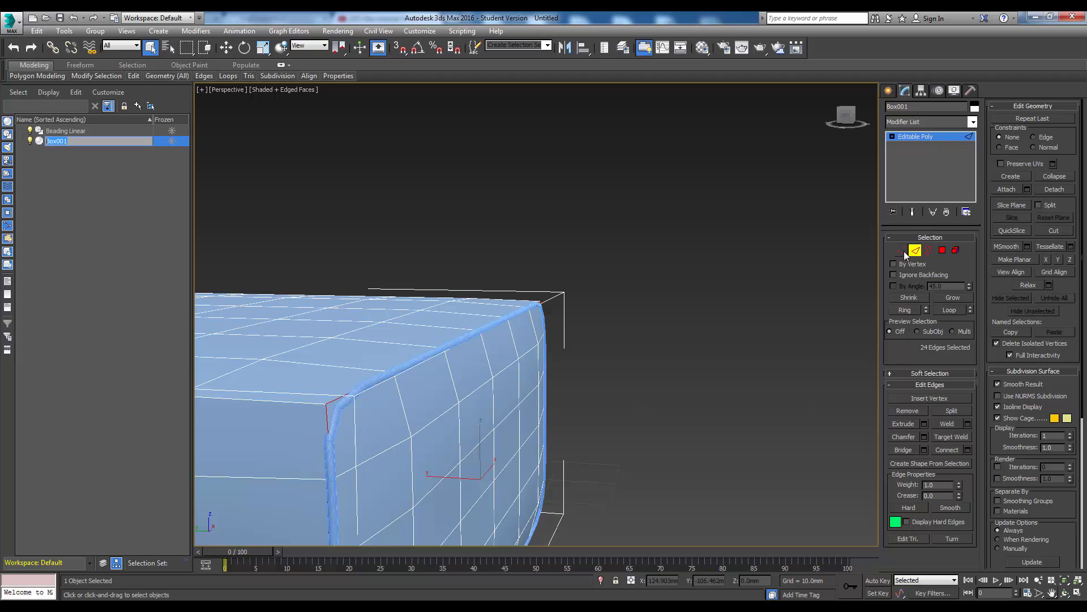
click(325, 401)
middle_drag(320, 437, 327, 429)
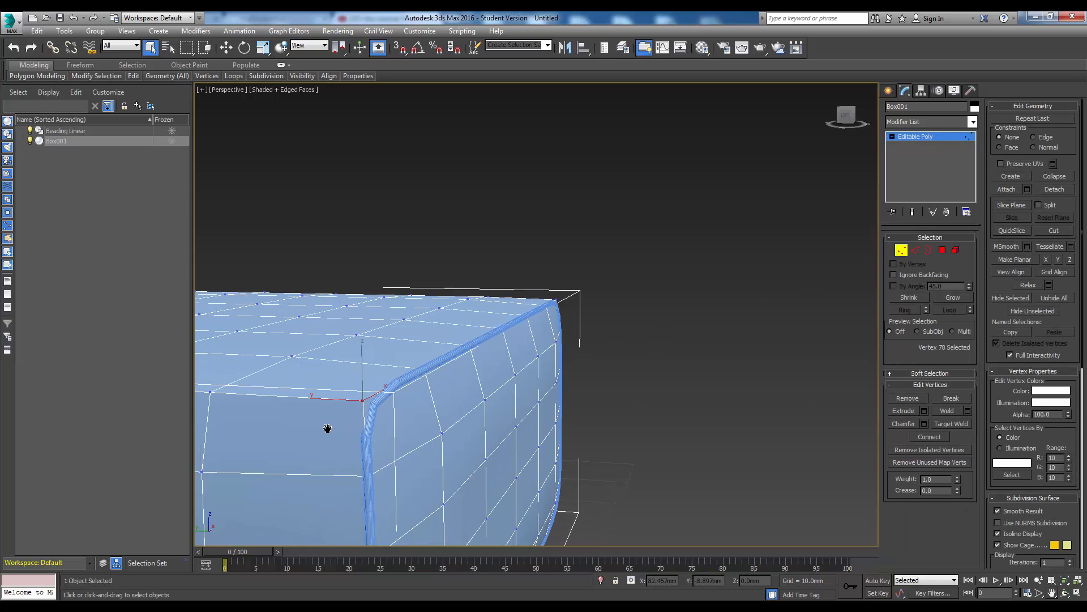
click(226, 48)
drag(361, 368, 363, 377)
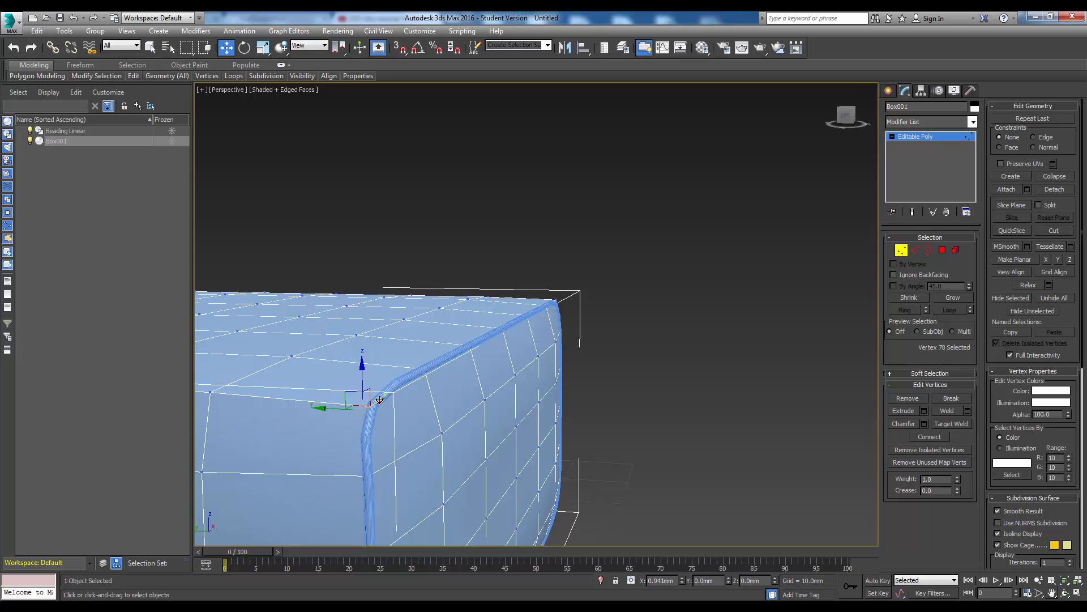
click(394, 330)
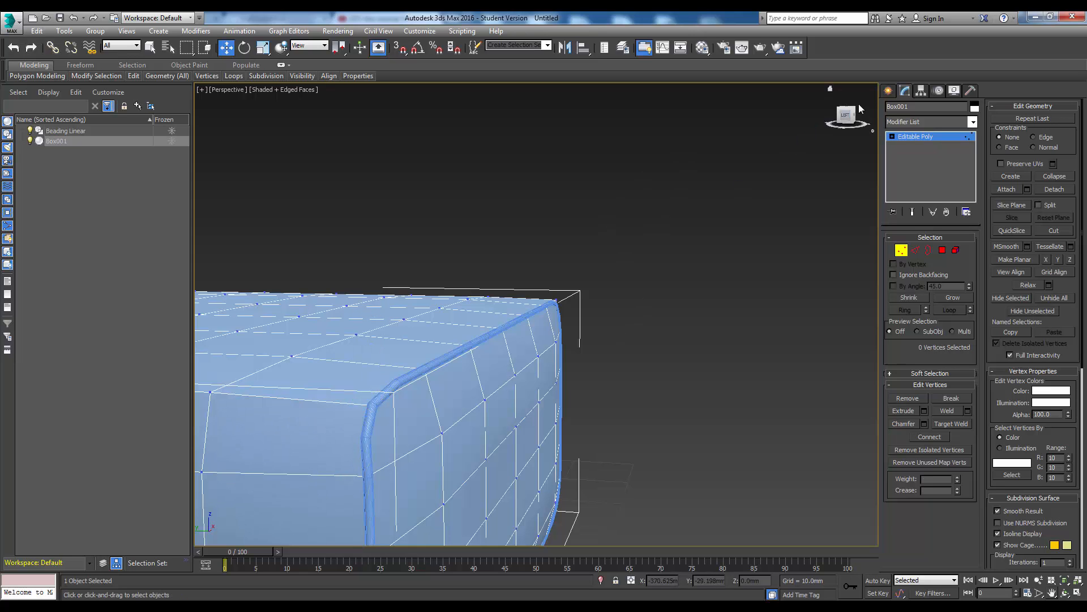
- Select the Beading Linear object and examine its fit around the adjusted box corner
drag(853, 111, 839, 111)
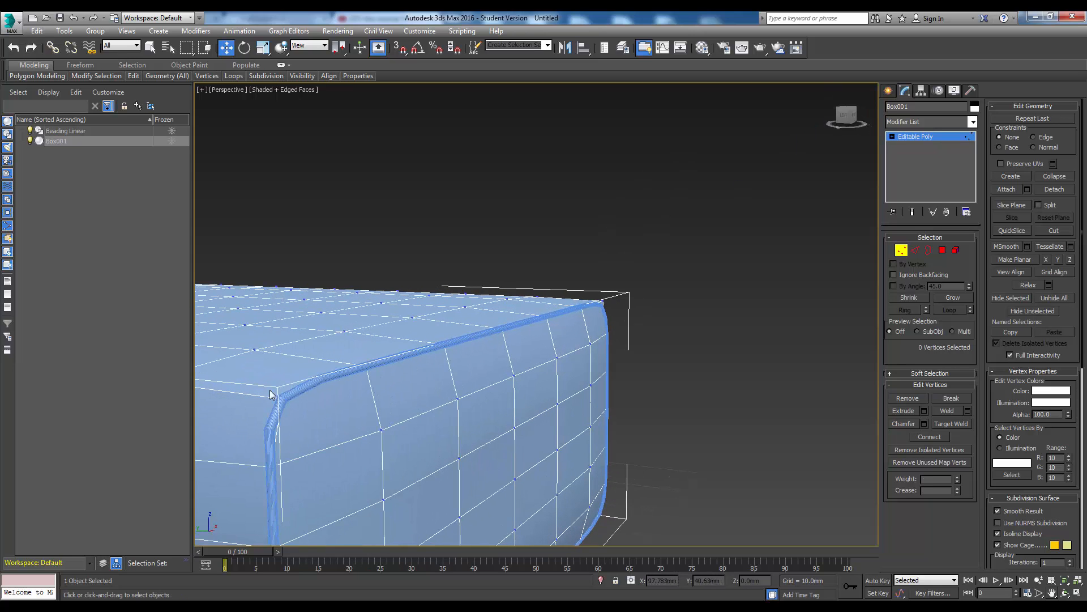
alt+middle_drag(271, 395, 464, 332)
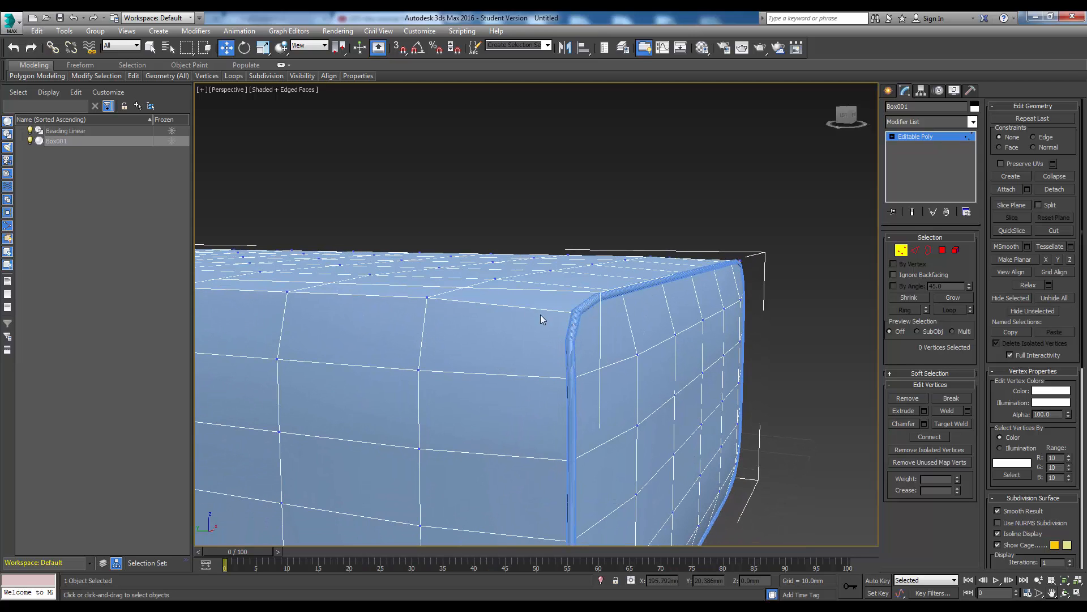
click(65, 131)
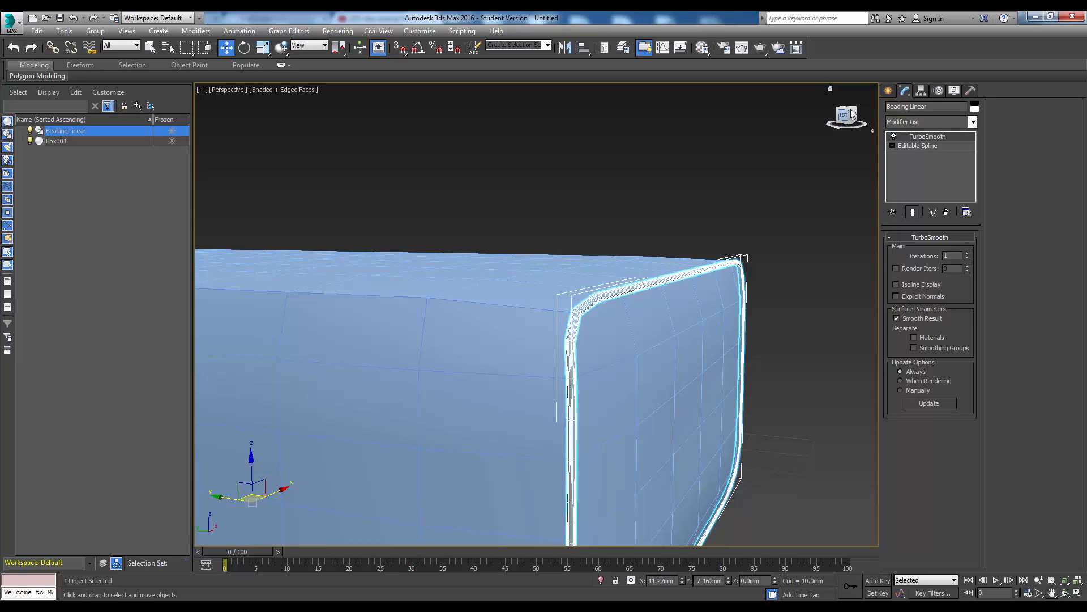
drag(844, 118, 823, 129)
alt+middle_drag(449, 360, 426, 303)
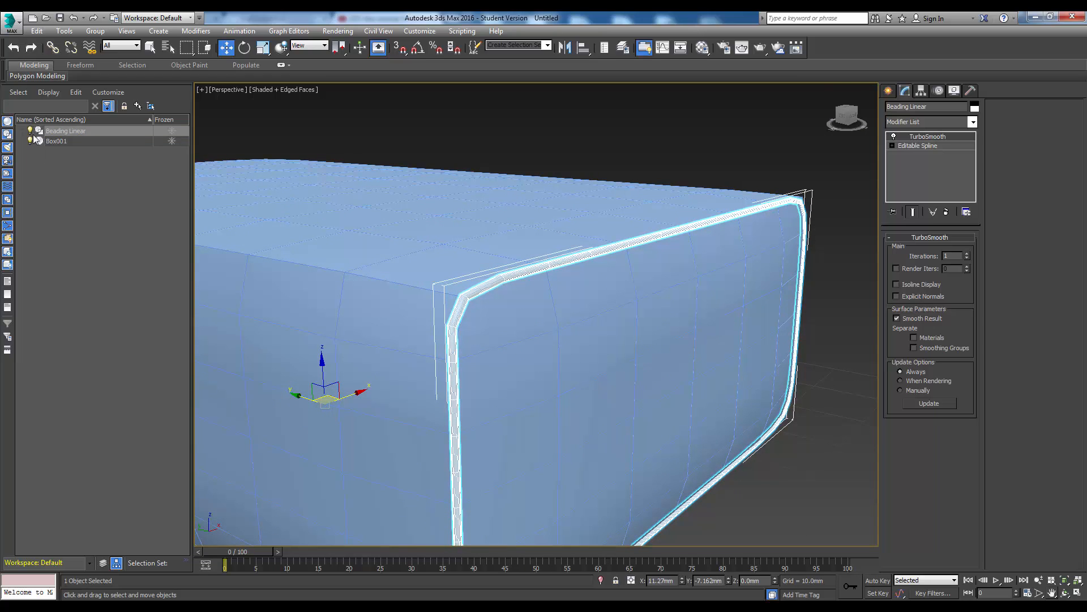
- Select Box001 for vertex editing and turn to the end face that has no beading
click(56, 141)
key(1)
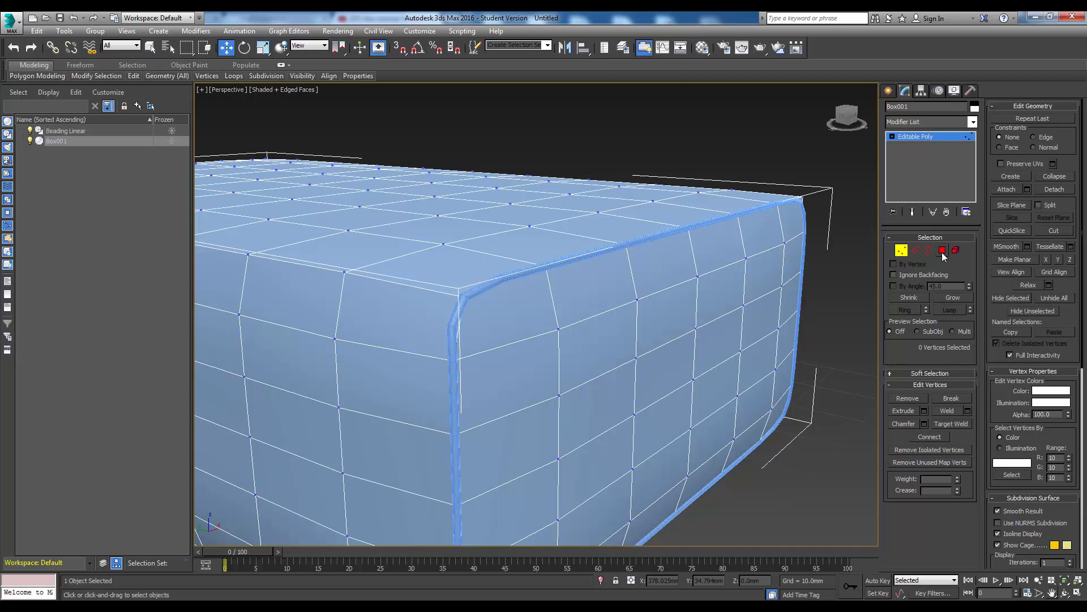
click(55, 132)
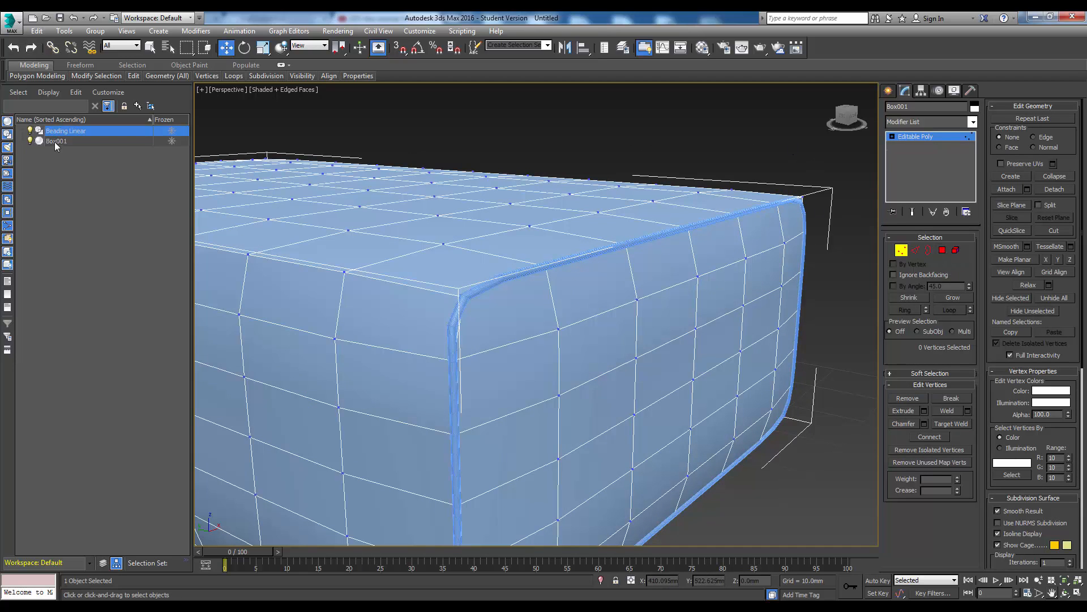
click(54, 142)
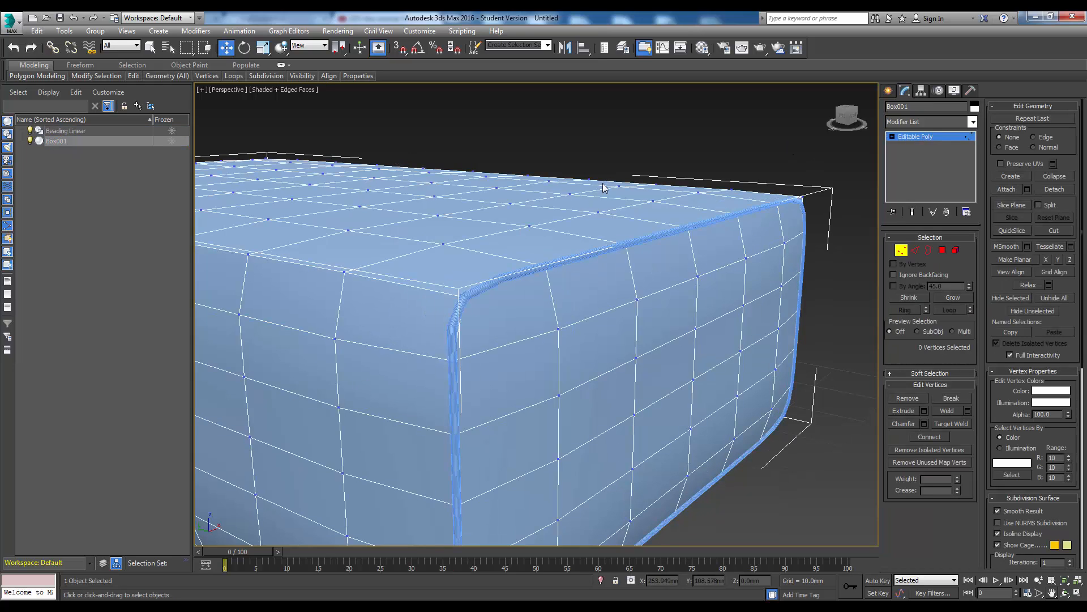
scroll(604, 188, down, 4)
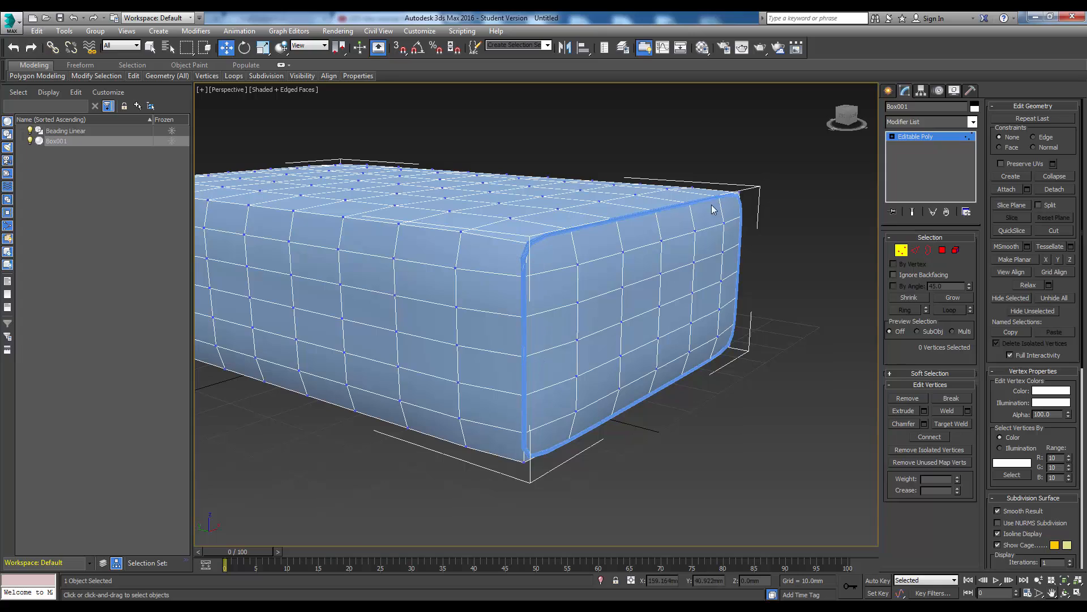
drag(839, 111, 502, 259)
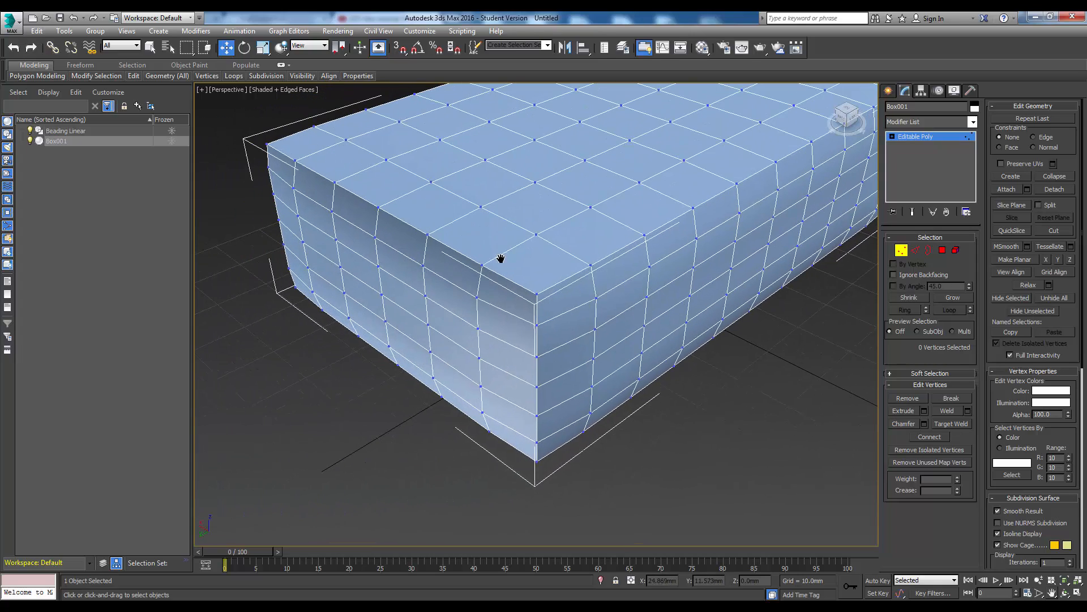
drag(633, 283, 401, 274)
alt+middle_drag(321, 203, 355, 217)
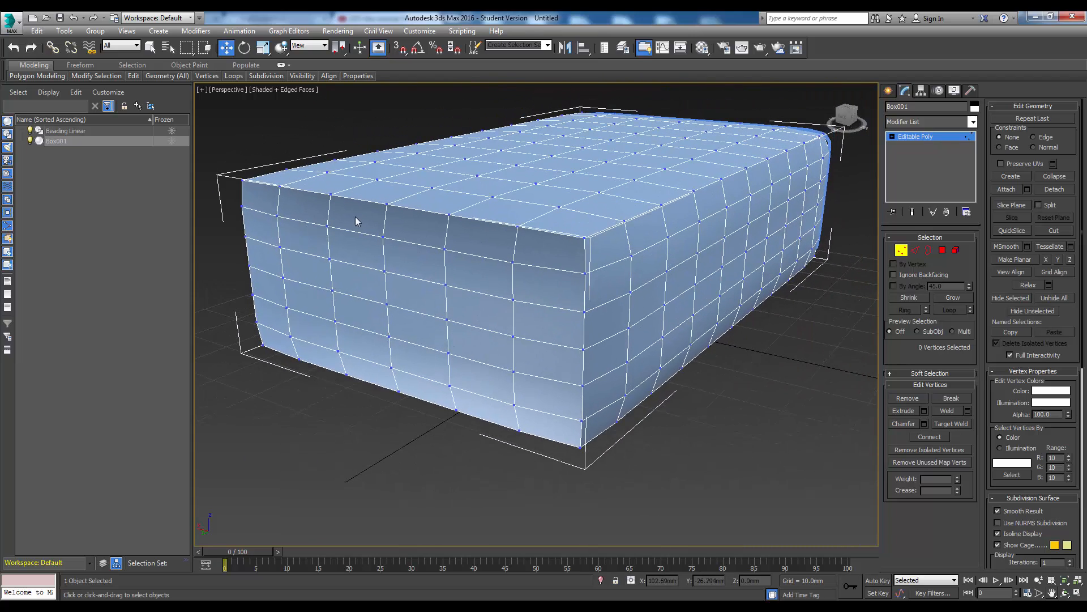
scroll(359, 215, up, 4)
click(385, 192)
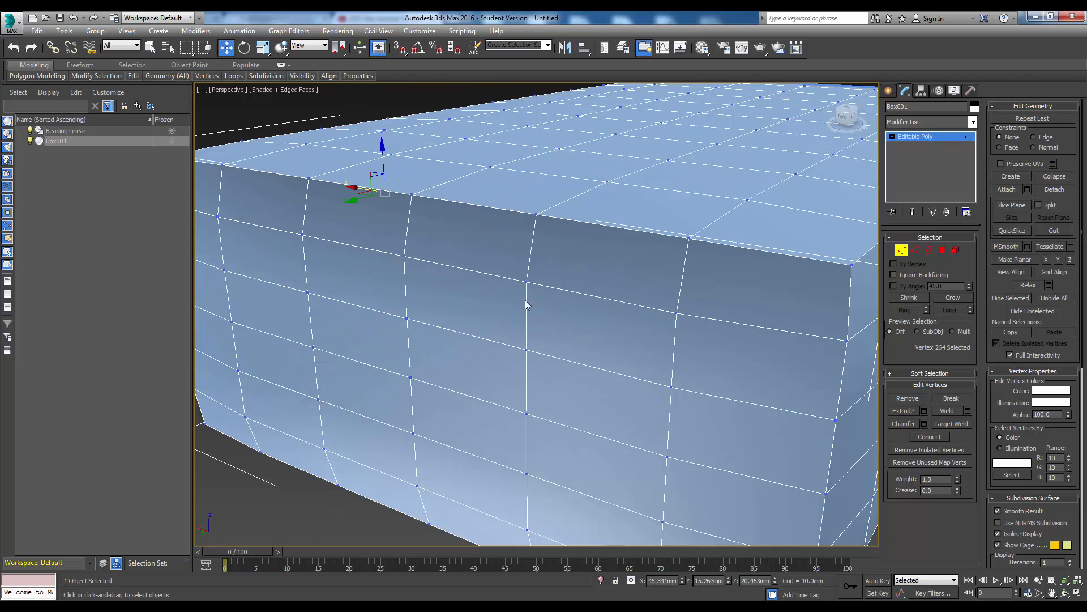
- Select one edge on each of the four sides of the unbeaded end face and extend them into full edge loops
click(915, 249)
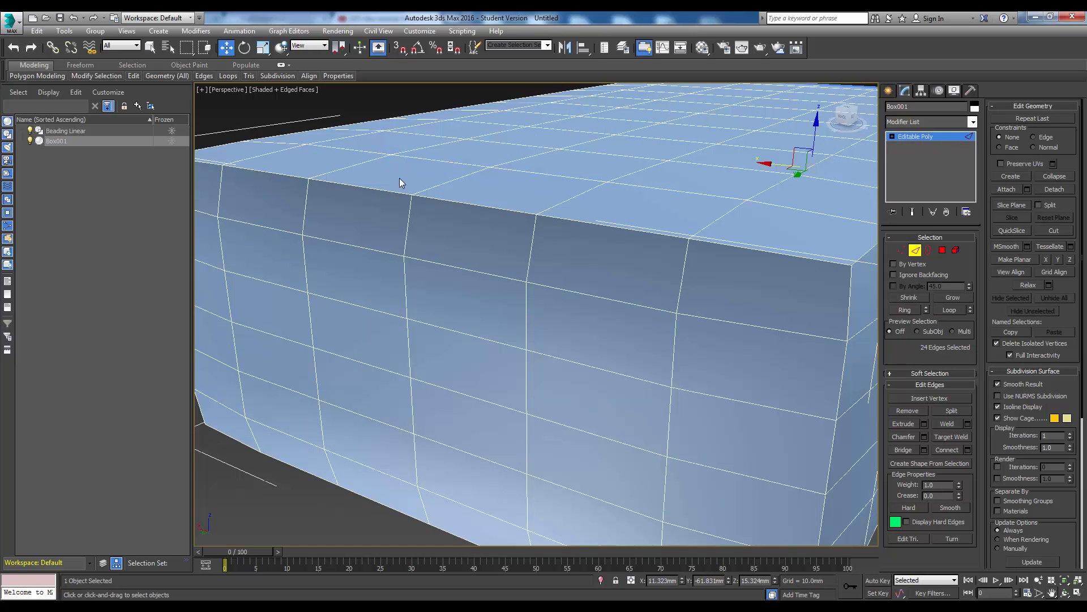
click(370, 190)
alt+middle_drag(383, 219, 413, 209)
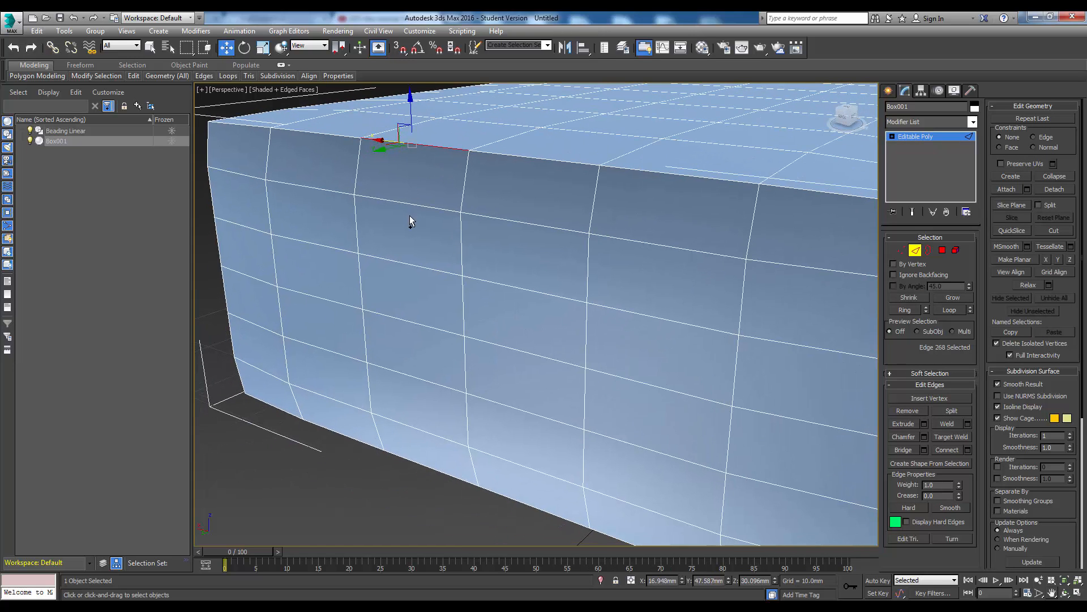
ctrl+click(211, 199)
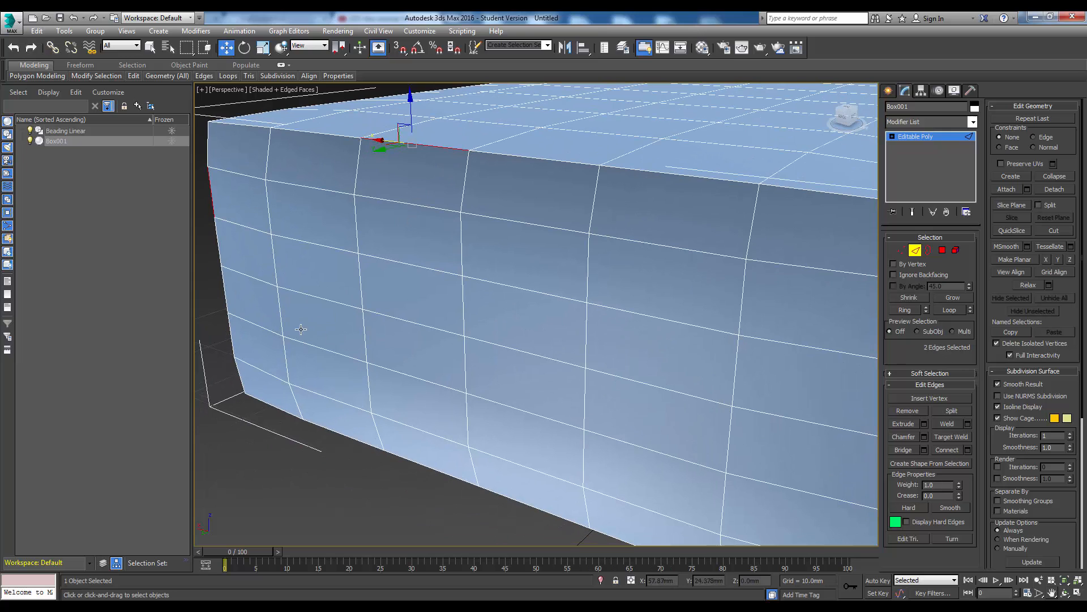
ctrl+click(430, 463)
middle_drag(429, 463, 313, 377)
ctrl+click(698, 277)
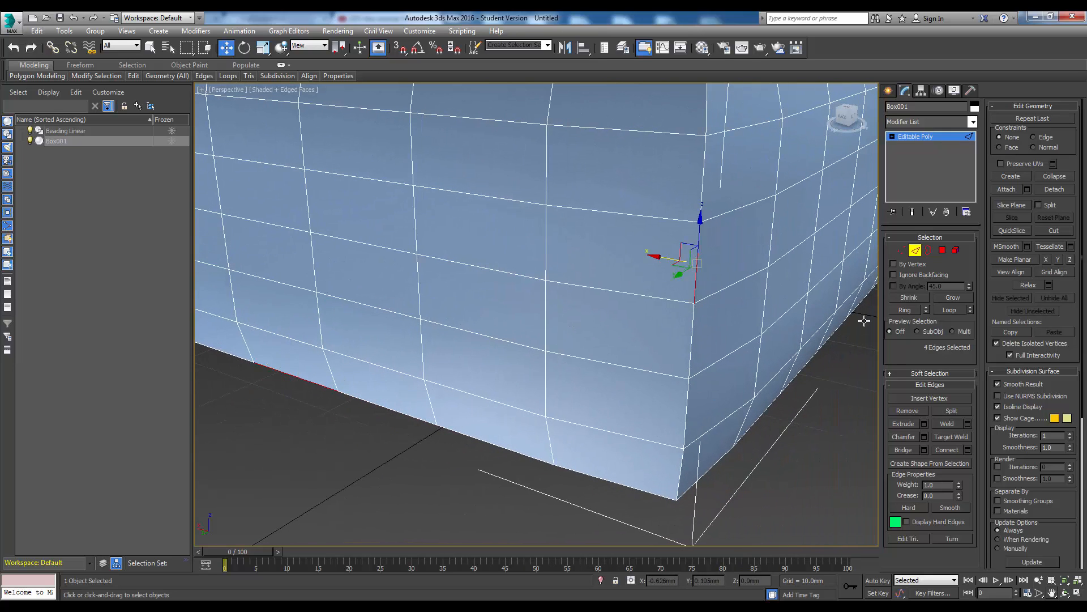
click(949, 310)
scroll(631, 293, down, 6)
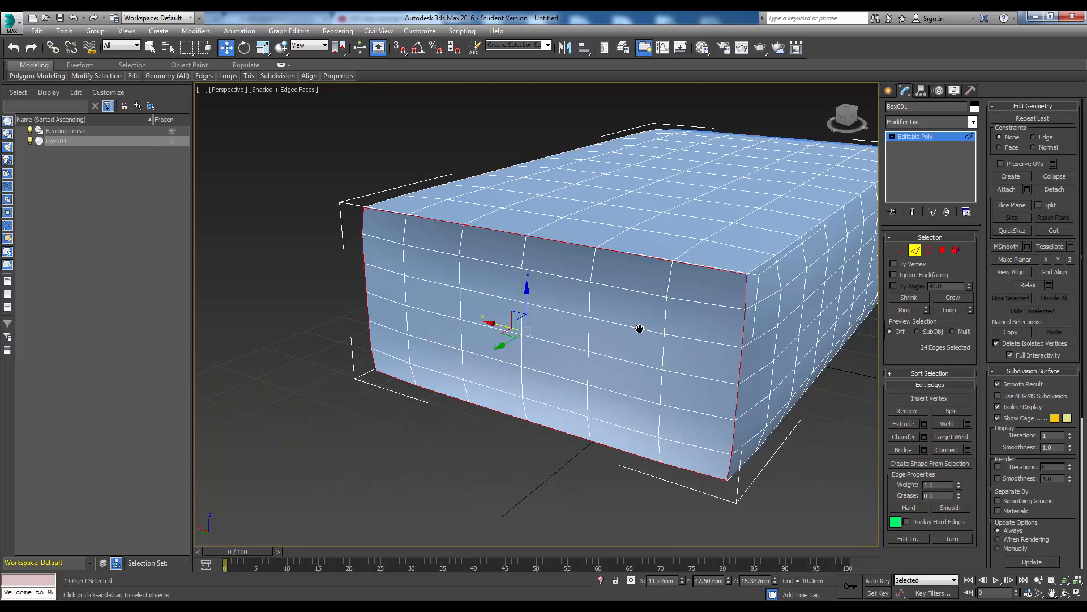
- Create a smooth-type shape named Beading Smooth from the selected edges
middle_drag(638, 327, 610, 299)
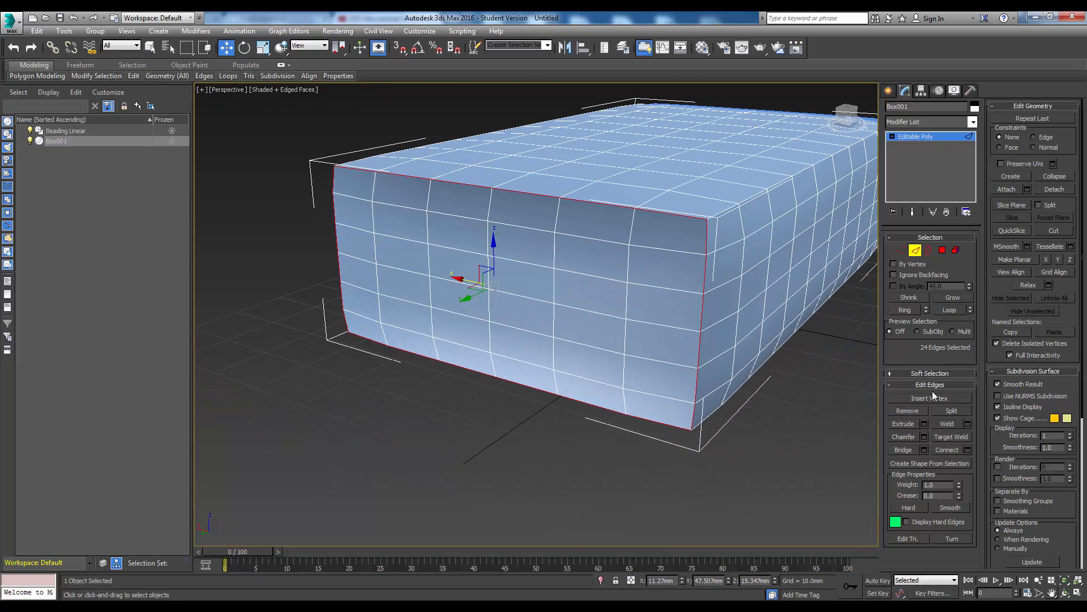
click(909, 464)
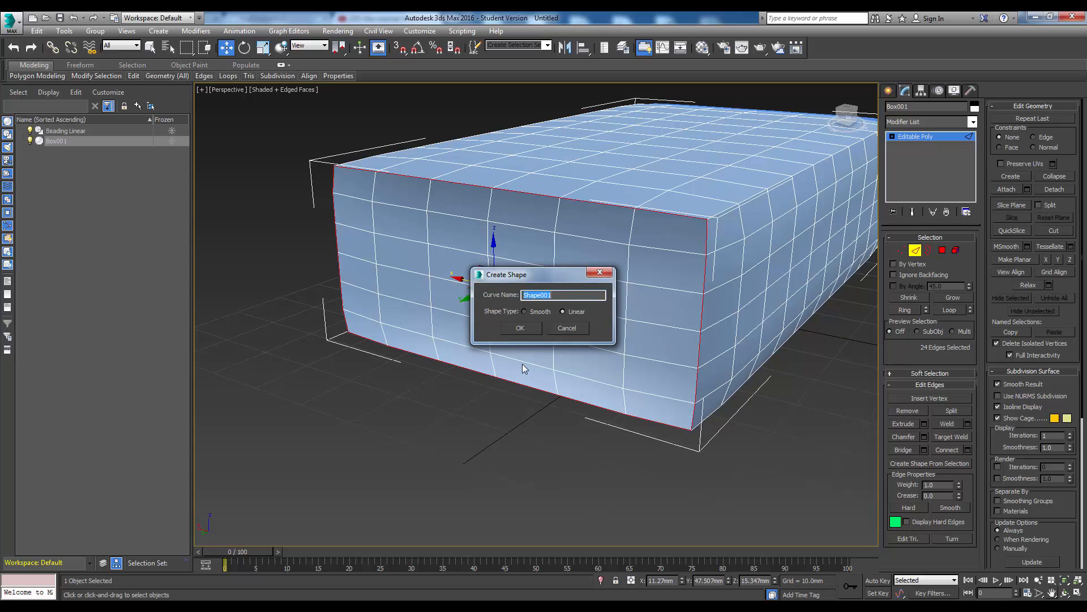
text(Beading Smooth)
click(520, 328)
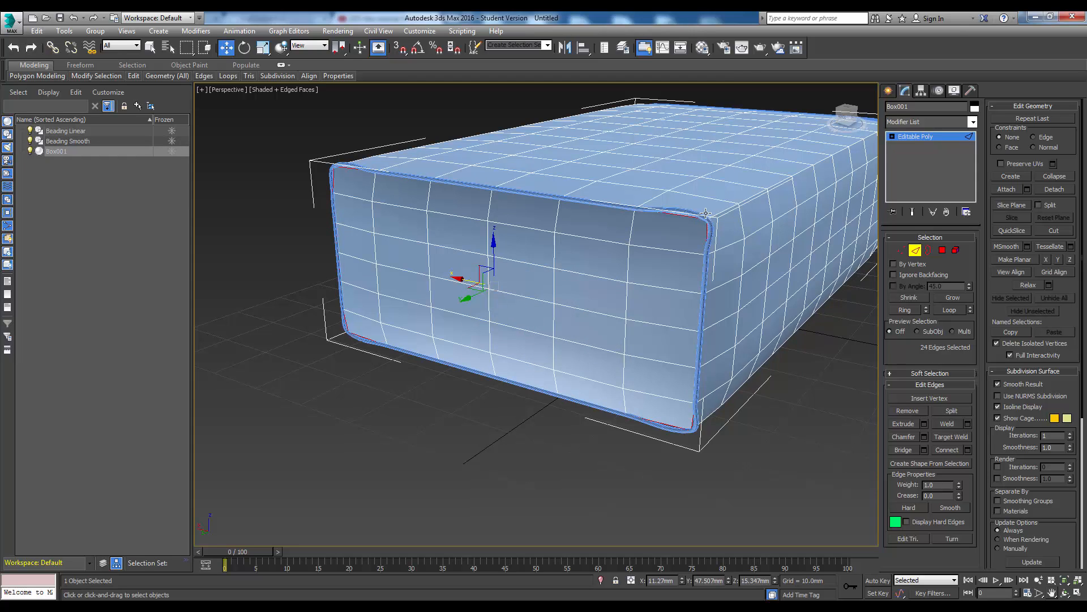
- Examine how the smooth beading follows the end face's upper and lower corners, and clear the edge selection
scroll(685, 214, up, 10)
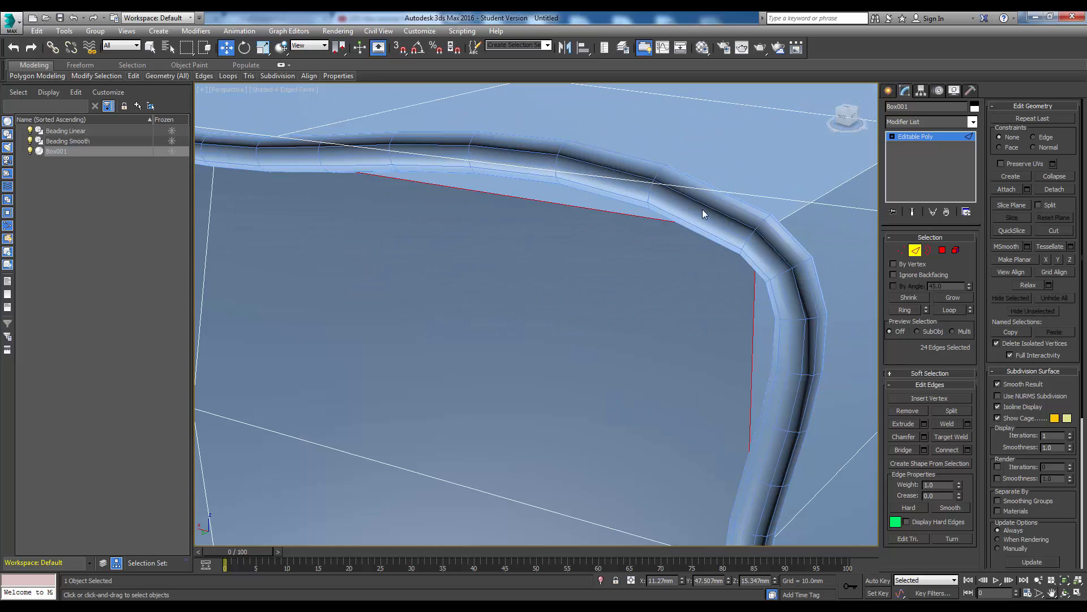
key(z)
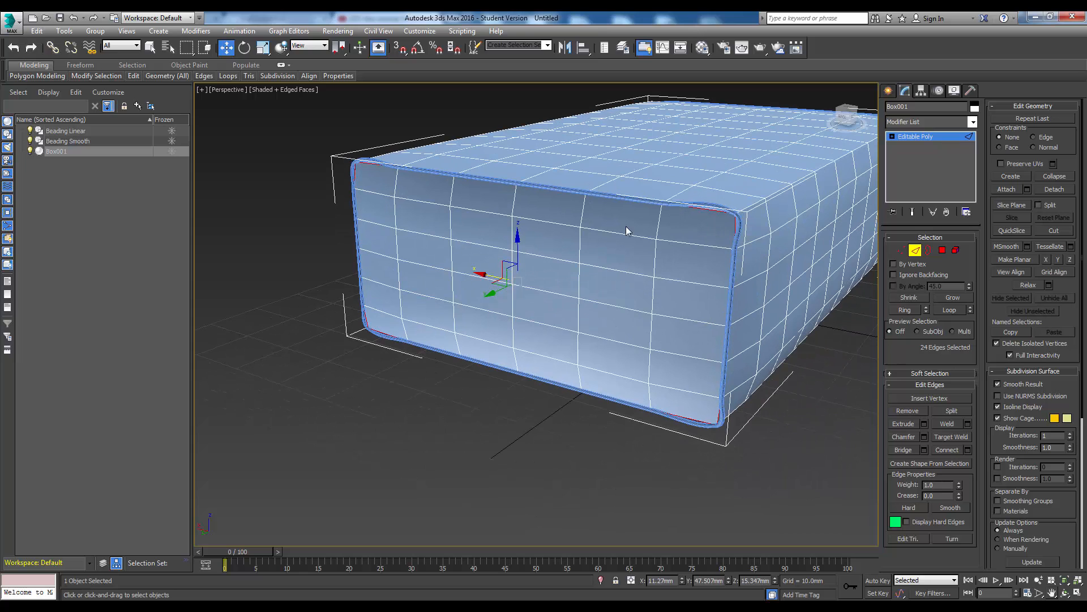
middle_drag(377, 171, 435, 199)
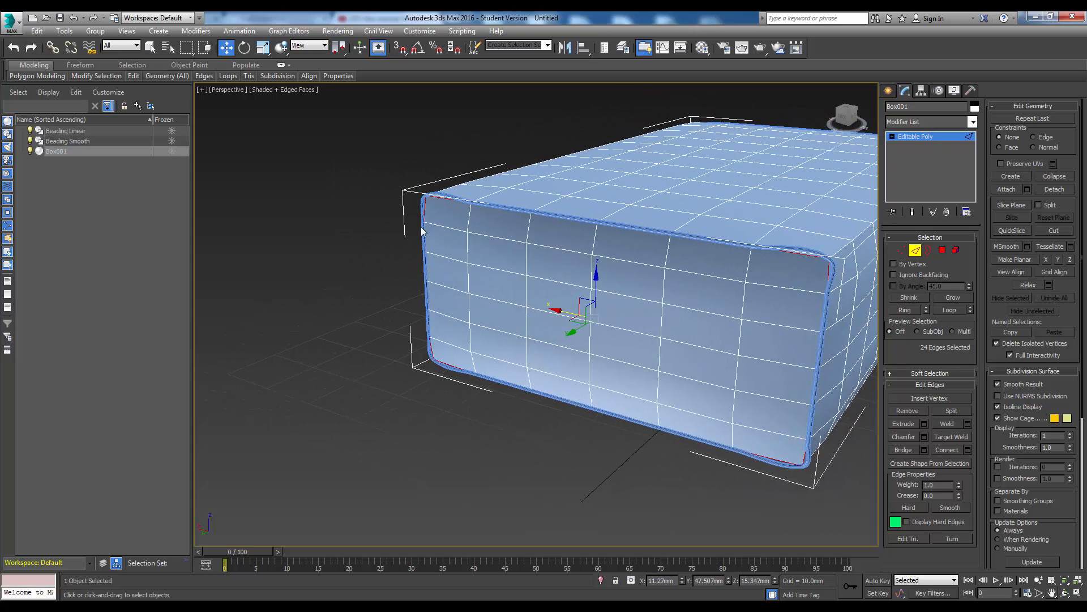
middle_drag(458, 266, 466, 213)
scroll(468, 298, up, 6)
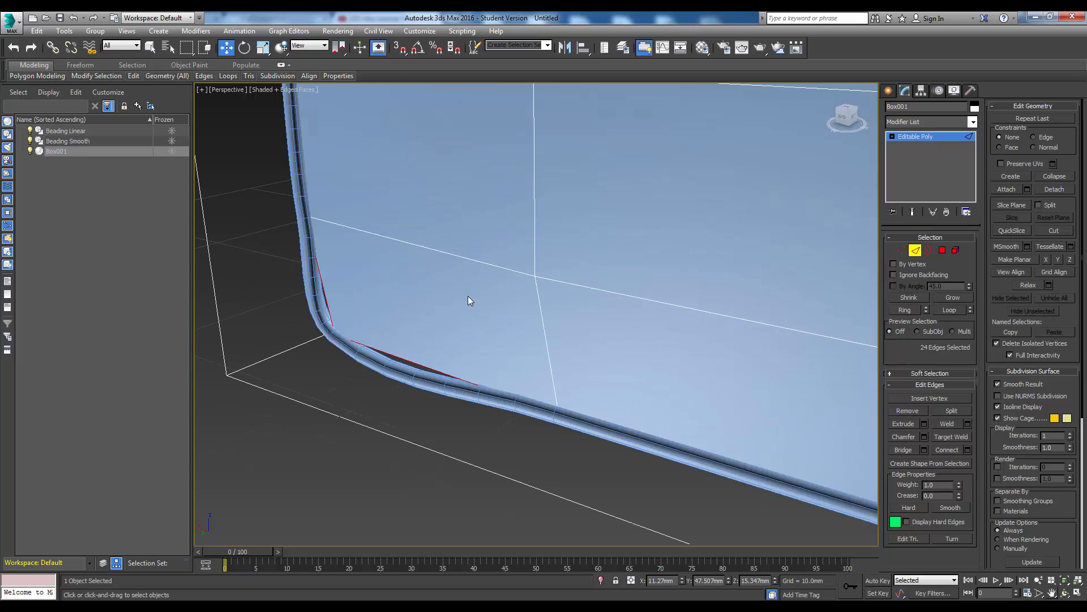
scroll(406, 338, down, 5)
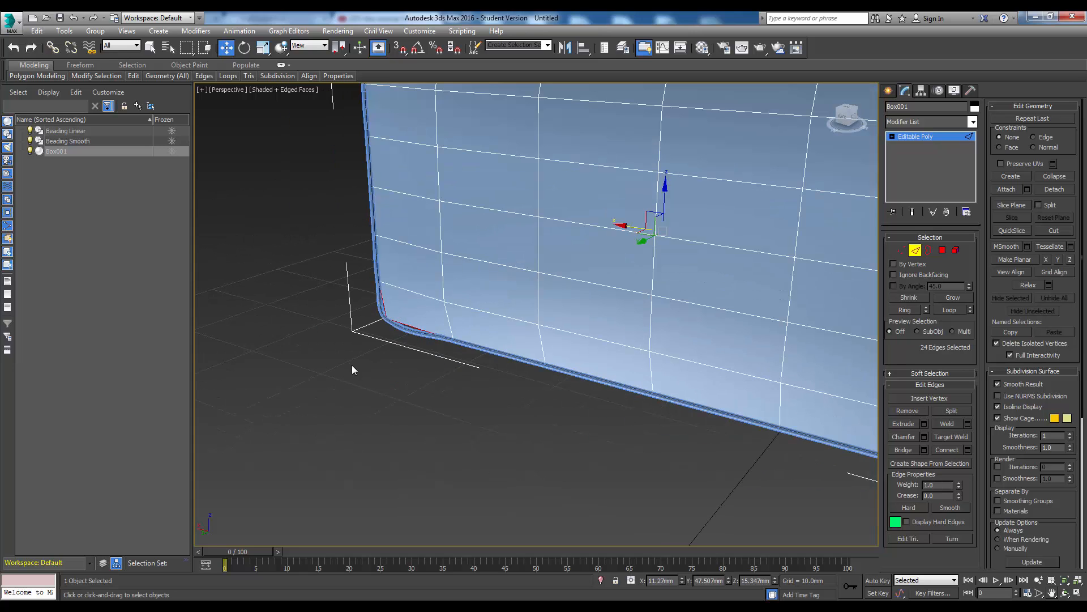
click(418, 369)
- Inspect the smooth beading at the near upper corner close up and against the whole box
scroll(517, 314, up, 6)
middle_drag(516, 314, 374, 323)
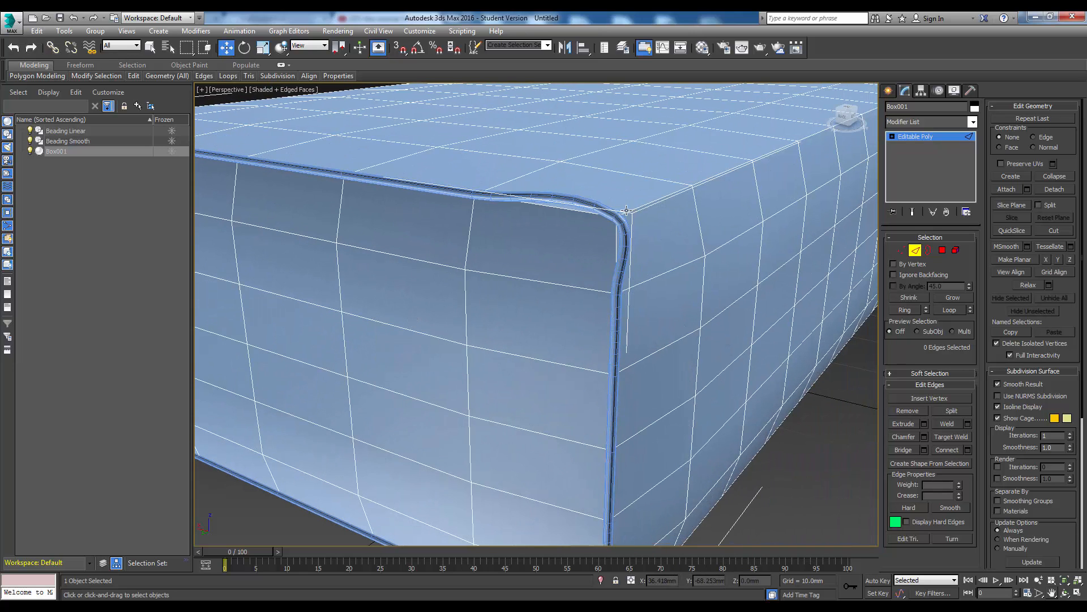
scroll(551, 172, down, 5)
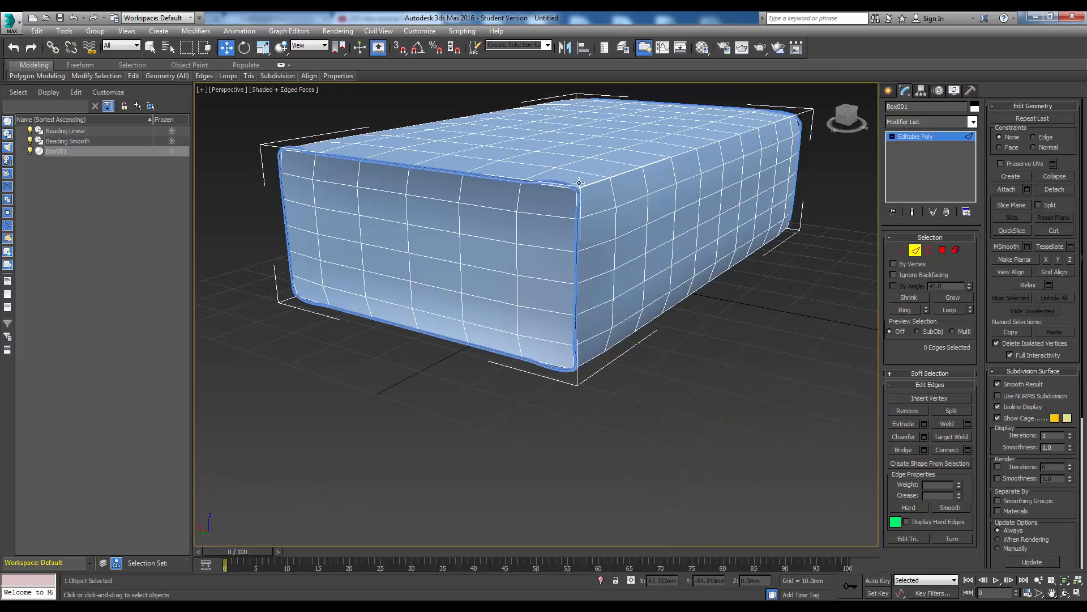
scroll(570, 186, up, 4)
scroll(572, 188, down, 4)
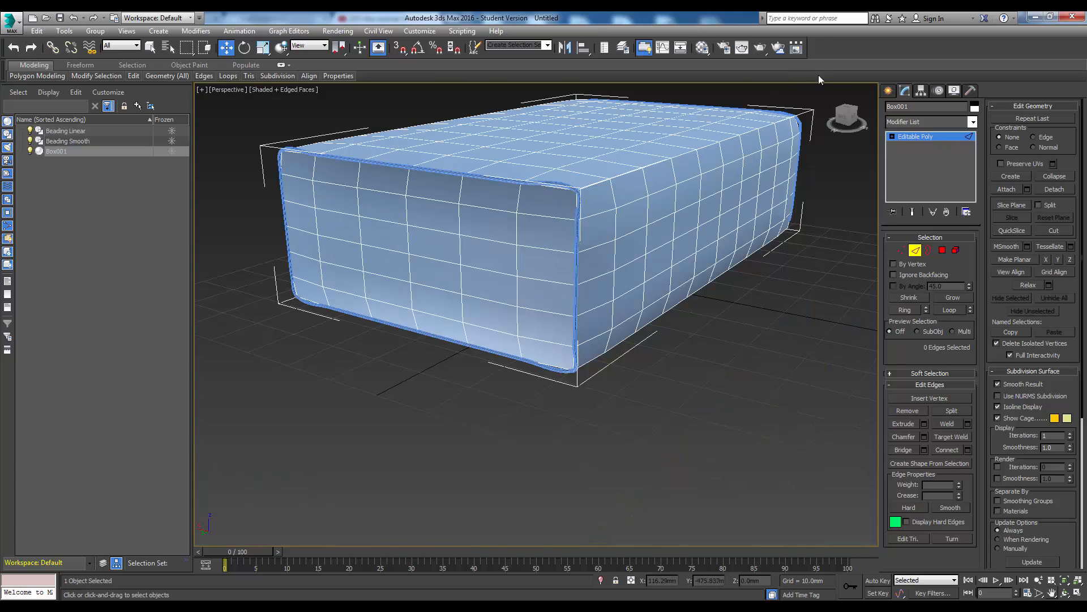
alt+middle_drag(389, 296, 392, 295)
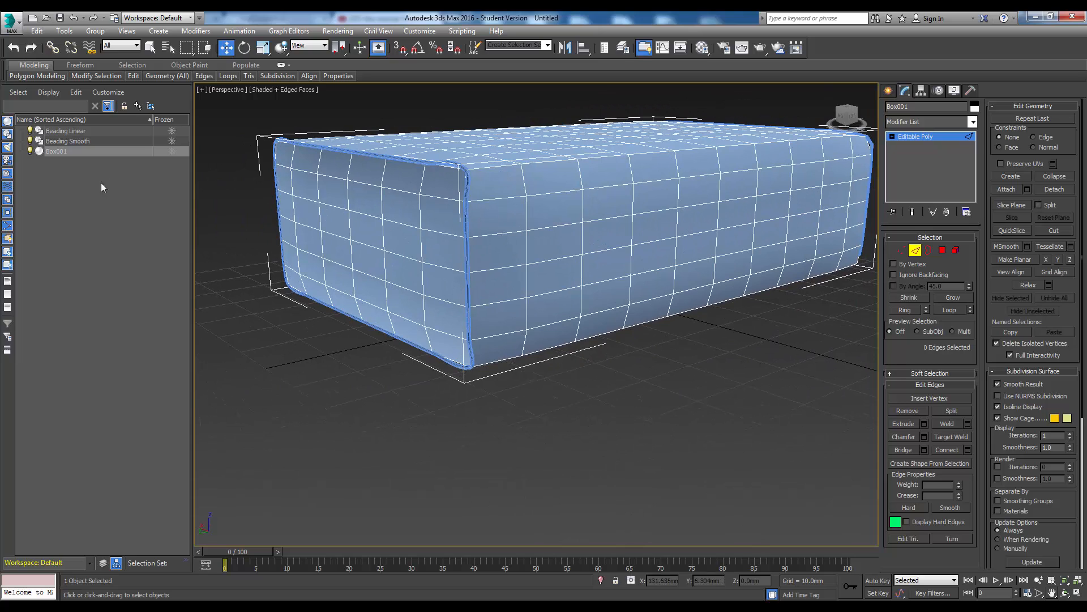
- Display the viewport shaded without edged faces and compare the smooth and linear beading on the box's two ends
click(299, 101)
click(325, 145)
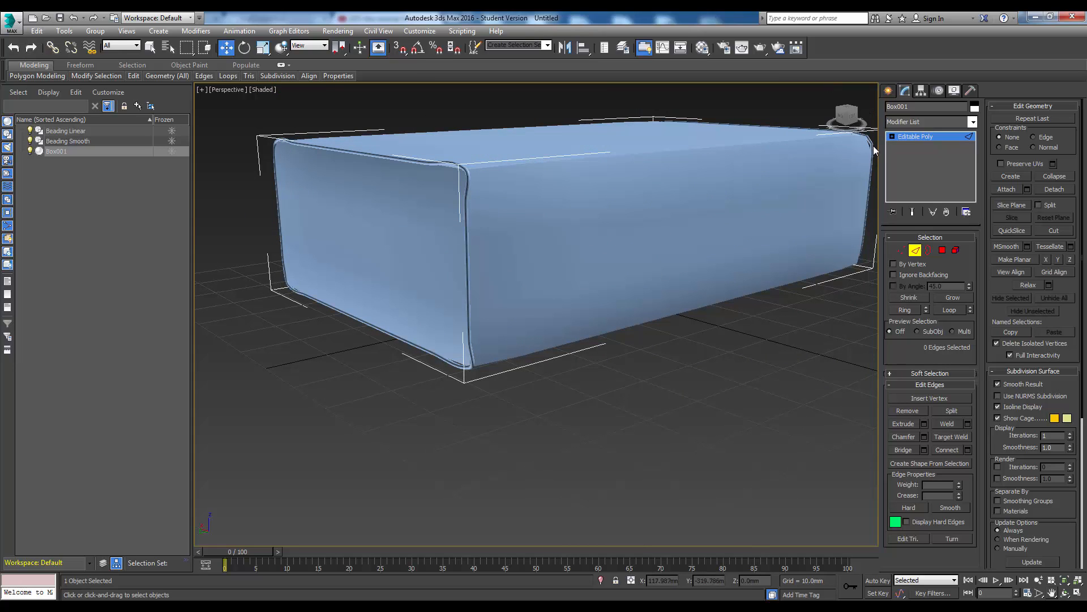
alt+middle_drag(390, 296, 391, 296)
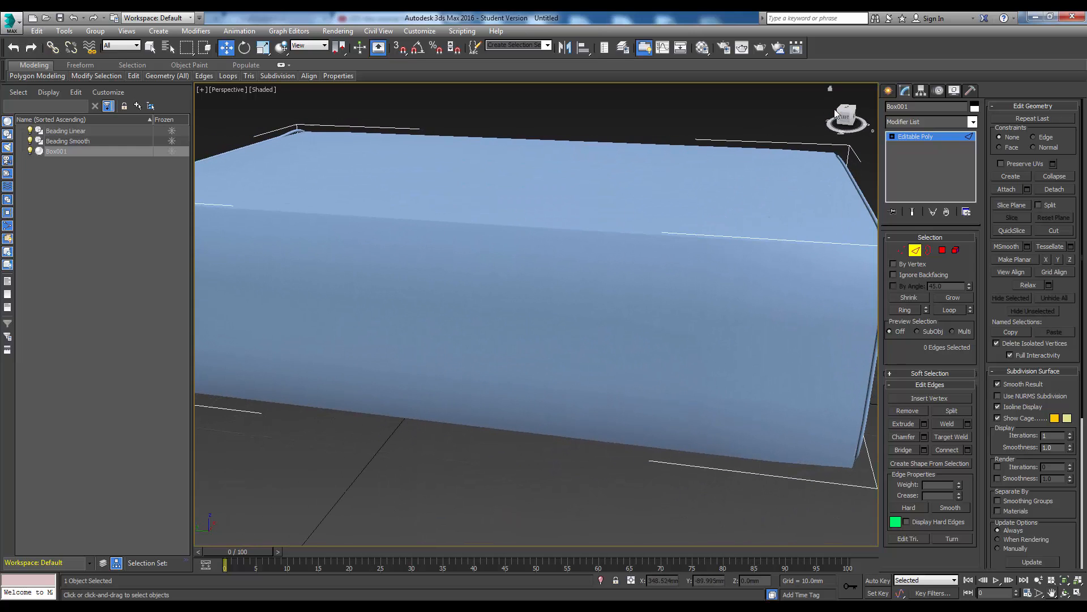
middle_drag(767, 223, 680, 211)
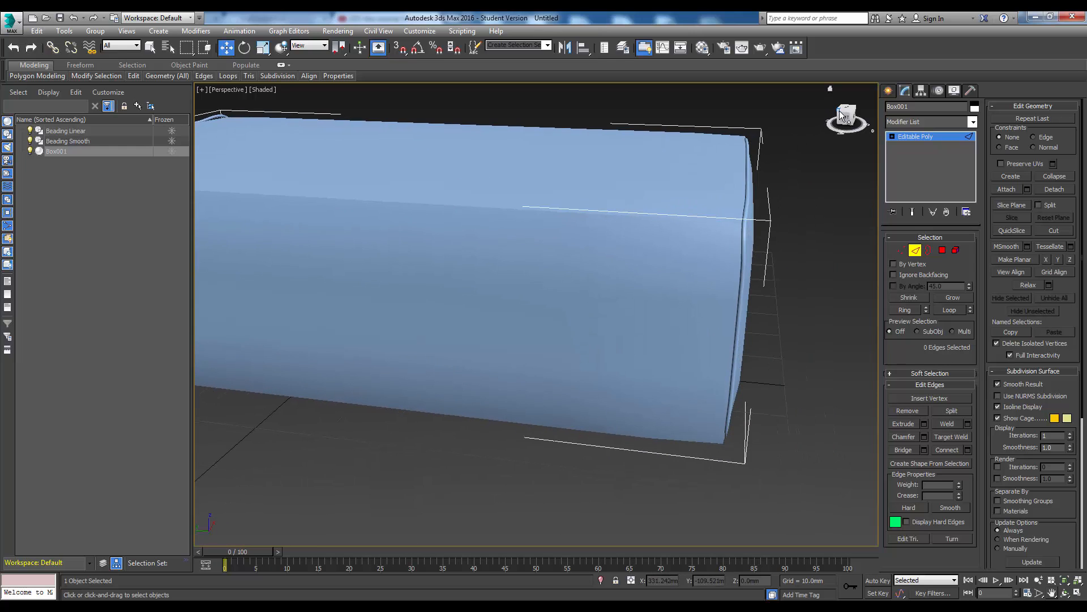
drag(839, 110, 865, 101)
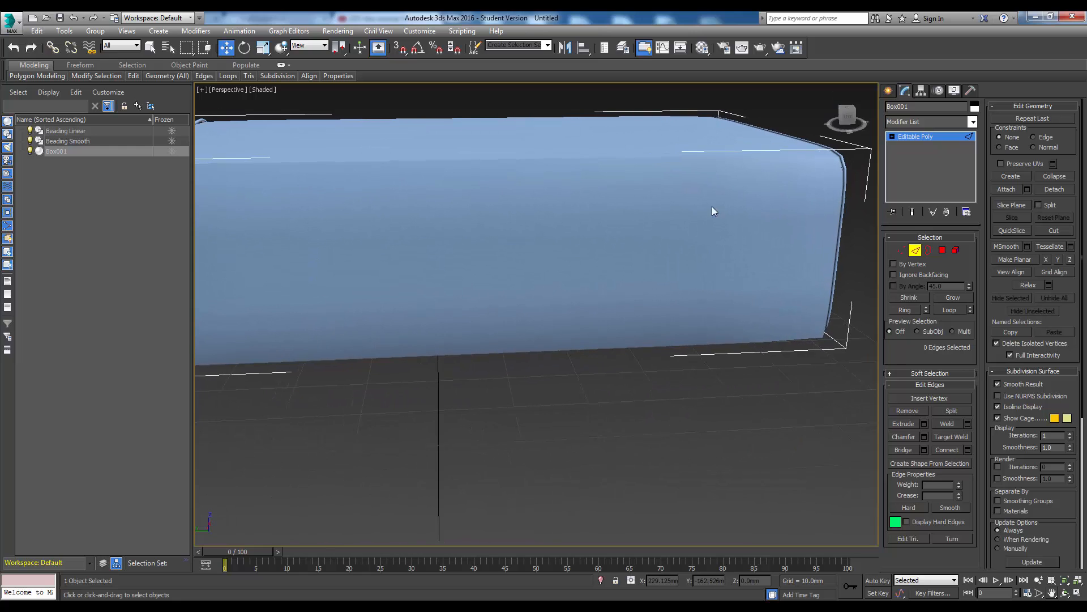
middle_drag(537, 200, 490, 244)
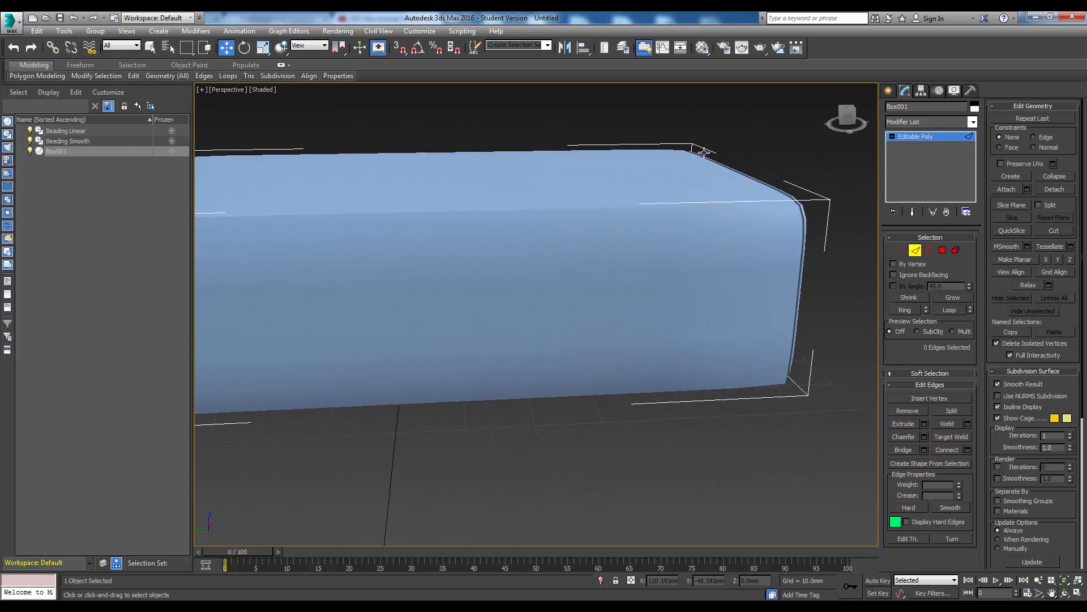
click(850, 119)
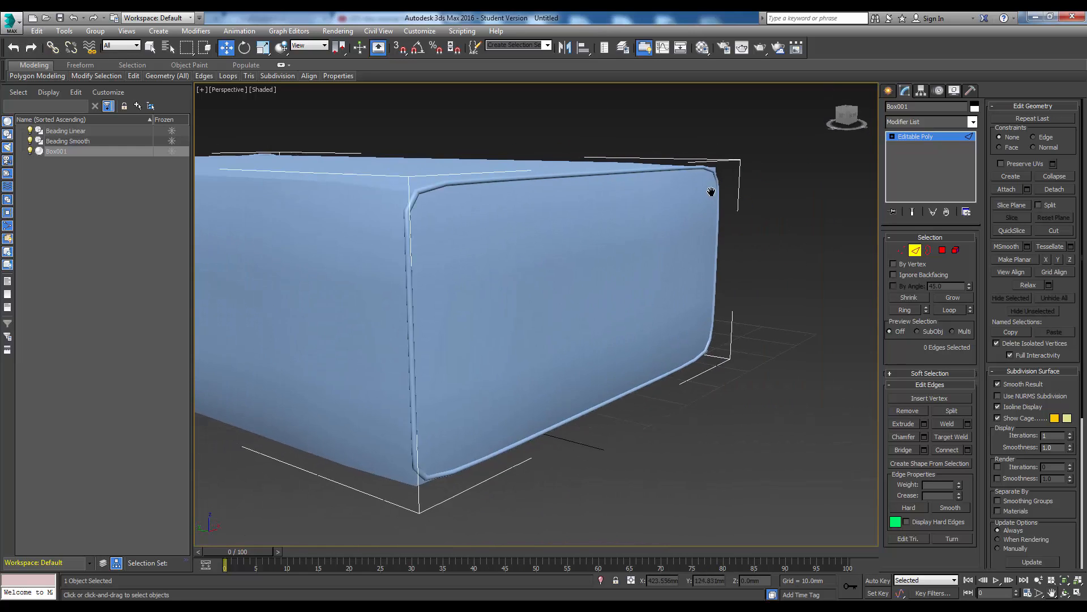